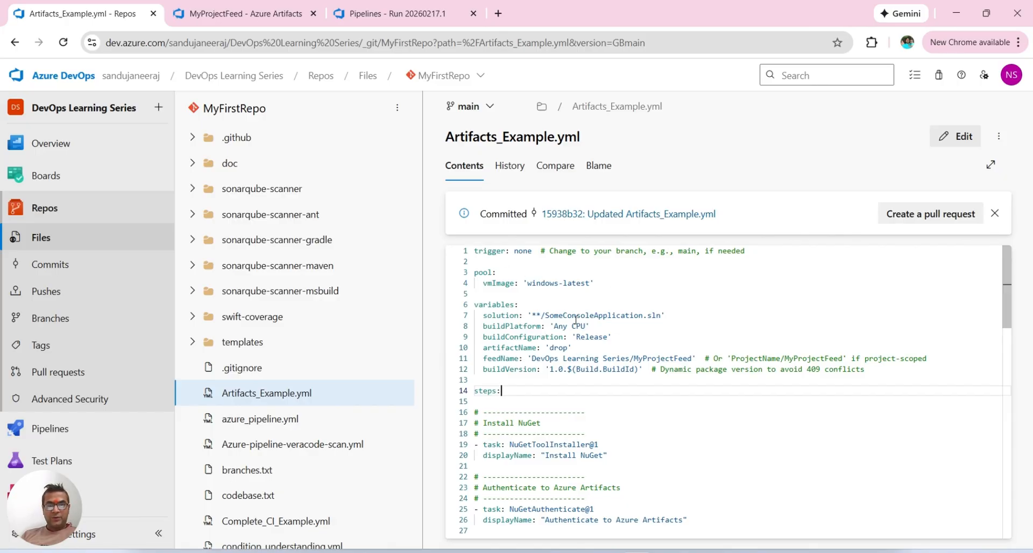
Step: Review the variables section of Artifacts_Example.yml, covering build platform, configuration, artifactName, feedName and buildVersion
click(496, 326)
drag(496, 326, 613, 337)
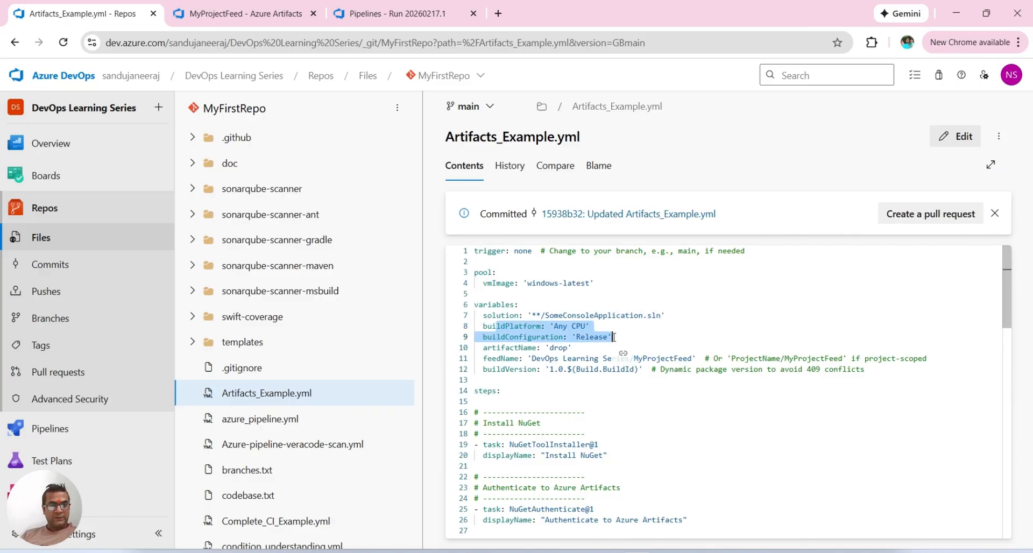
drag(488, 348, 580, 348)
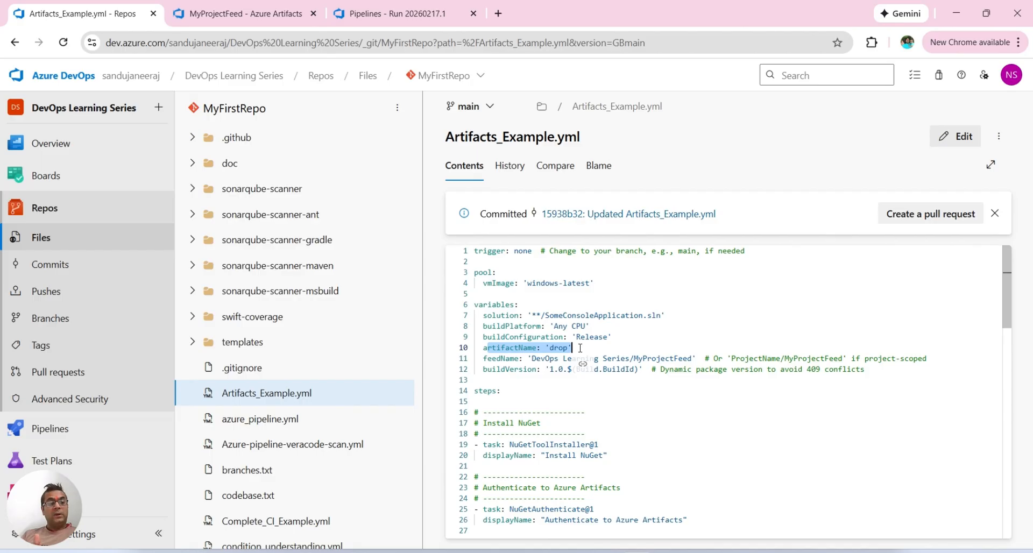
double_click(501, 348)
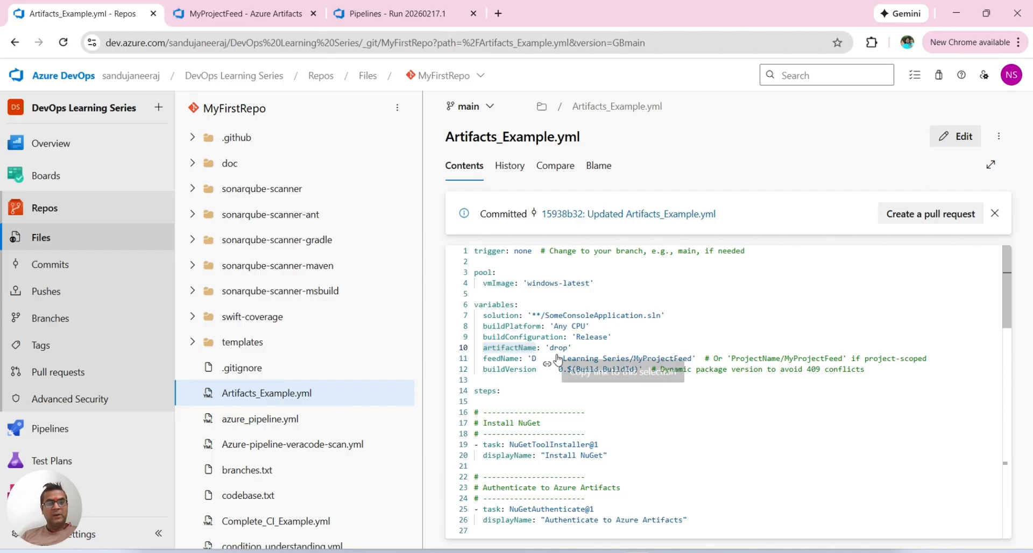
right_click(657, 334)
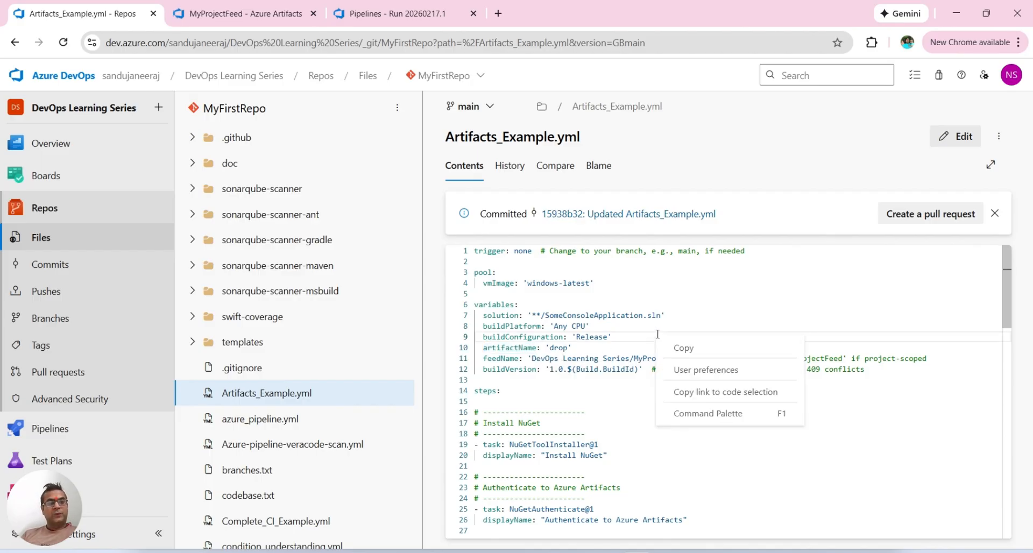
right_click(581, 354)
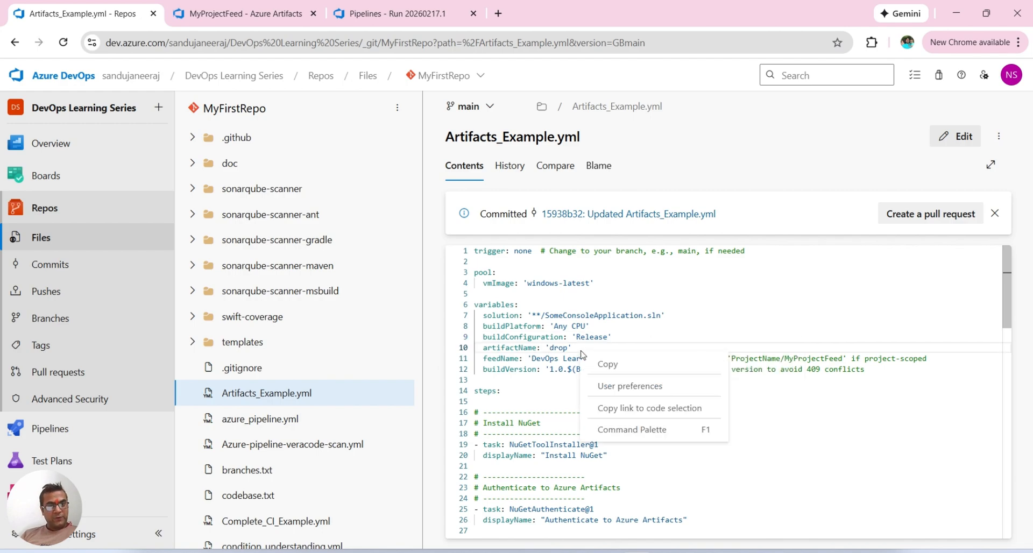
click(794, 397)
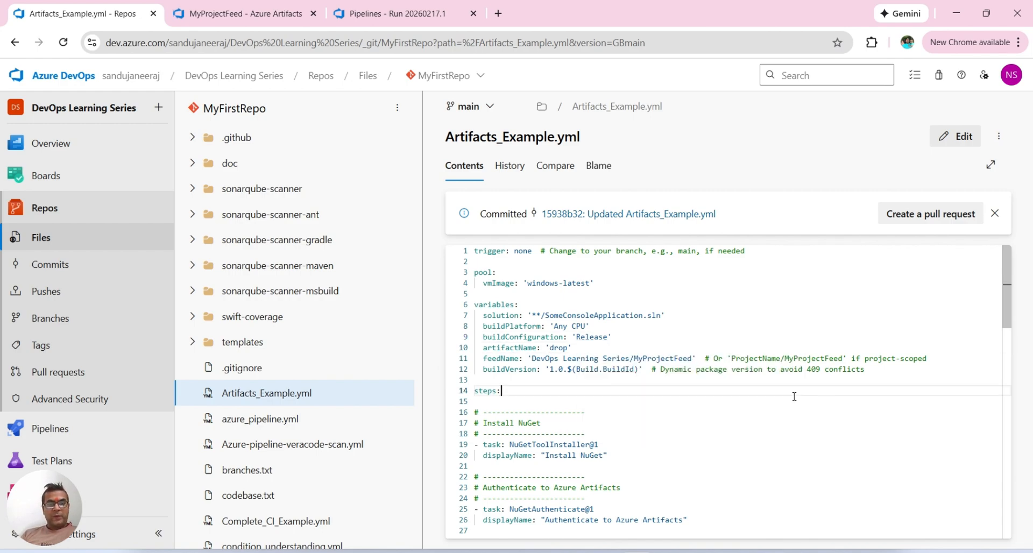
click(496, 359)
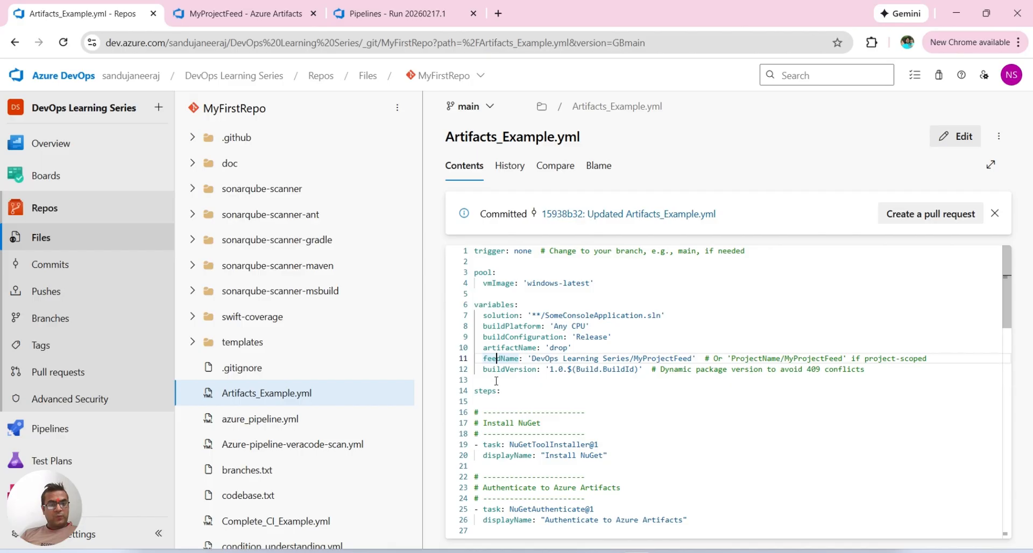
double_click(511, 358)
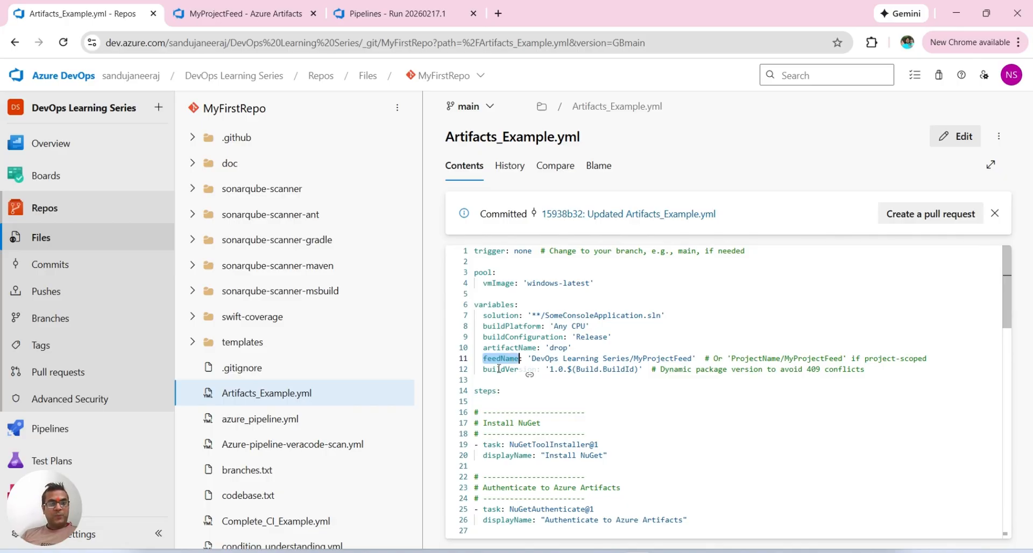
double_click(498, 369)
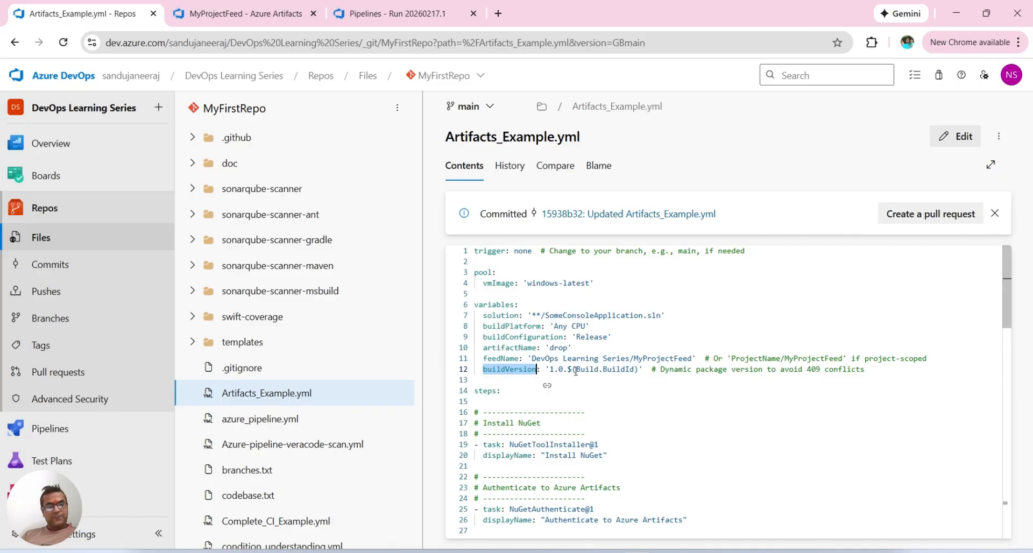
Step: Examine the pipeline tasks that install NuGet, authenticate to Azure Artifacts and restore the NuGet packages
scroll(614, 396, down, 2)
scroll(614, 396, down, 4)
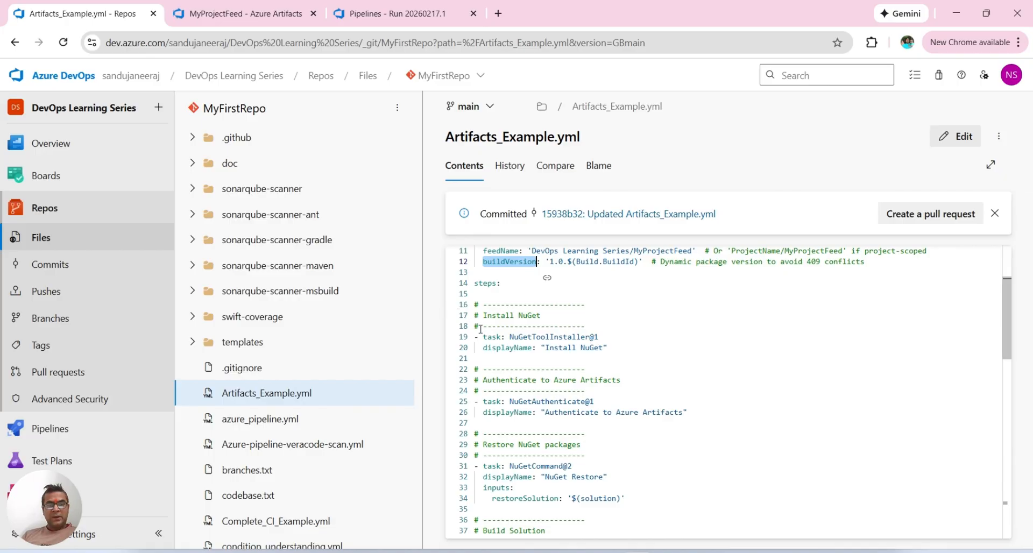
drag(497, 337, 592, 349)
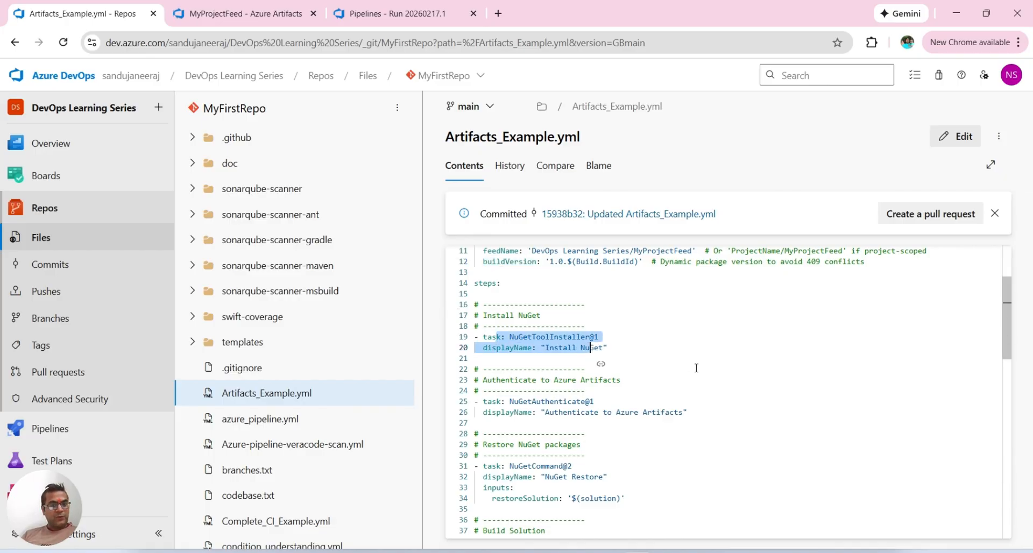
scroll(705, 374, down, 2)
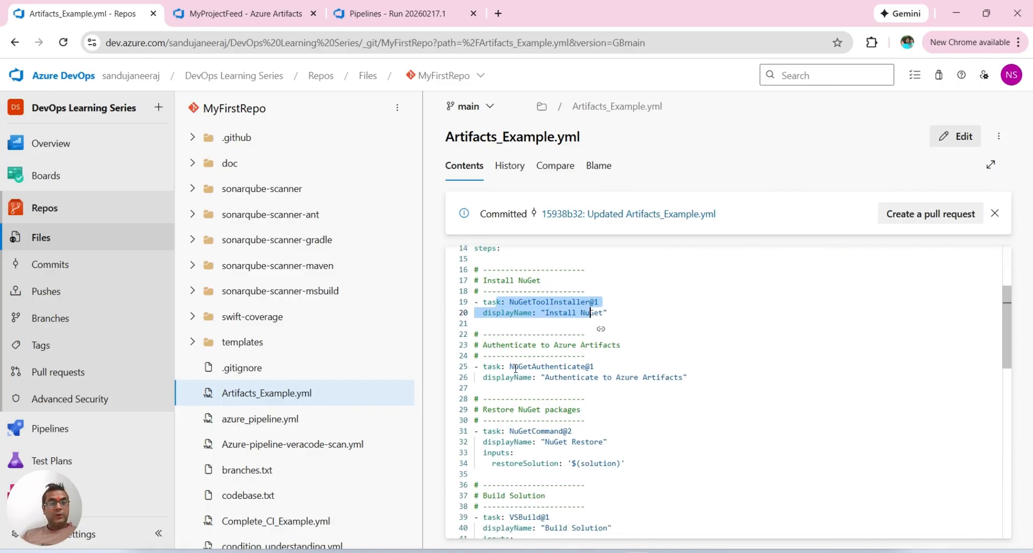
drag(512, 366, 653, 377)
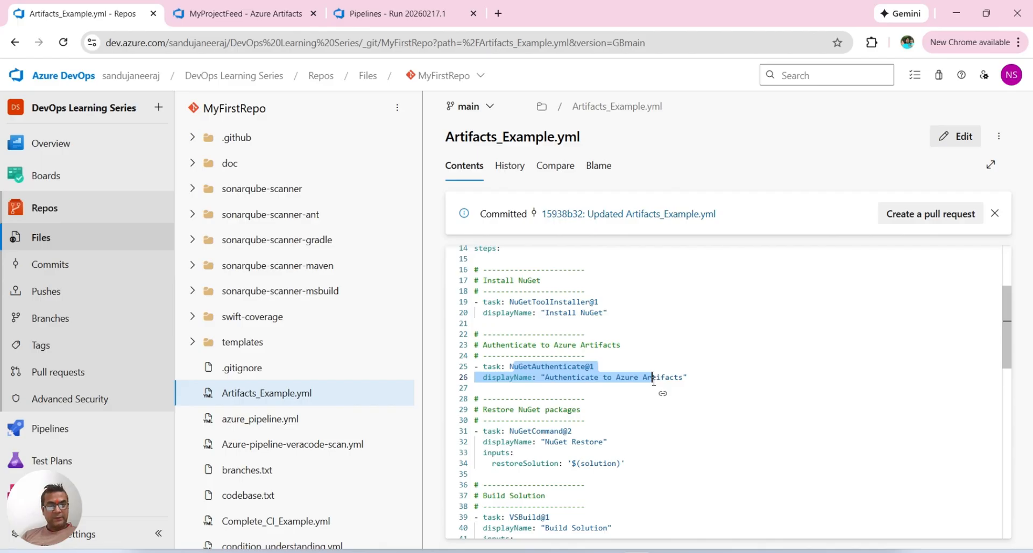
scroll(715, 389, down, 2)
scroll(715, 390, down, 1)
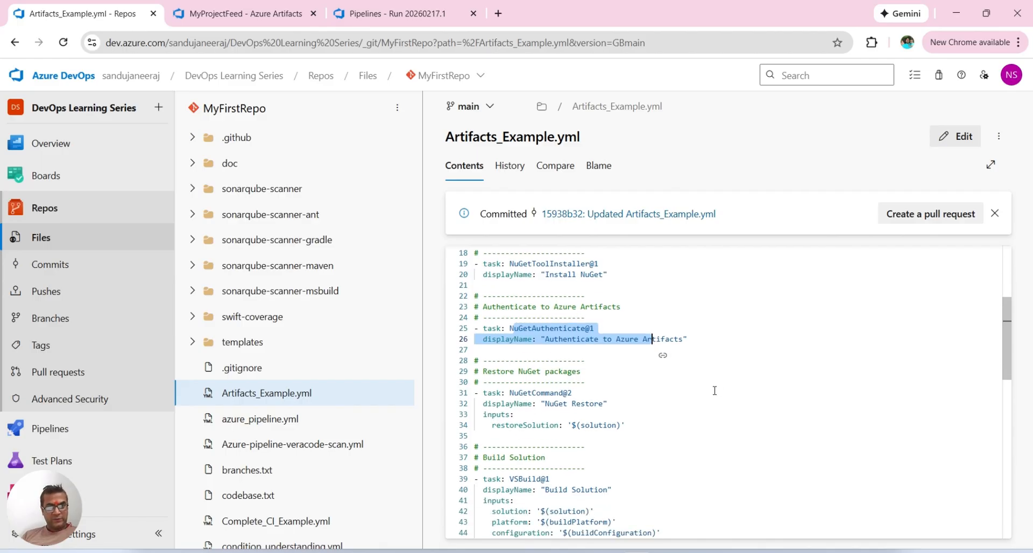
scroll(714, 391, down, 3)
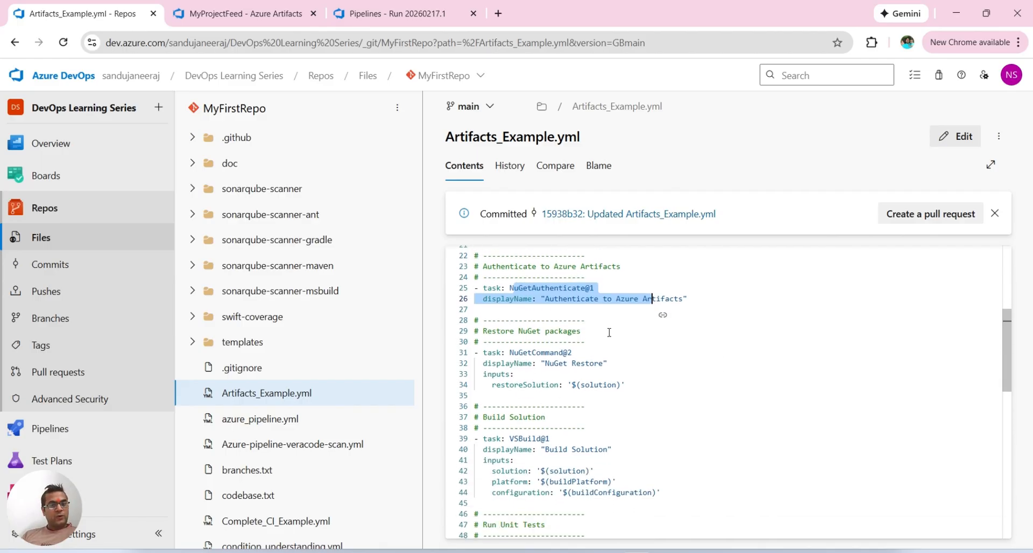
Step: Read through the Build Solution, Run Unit Tests and Copy Build Output tasks of the pipeline file
scroll(595, 377, down, 5)
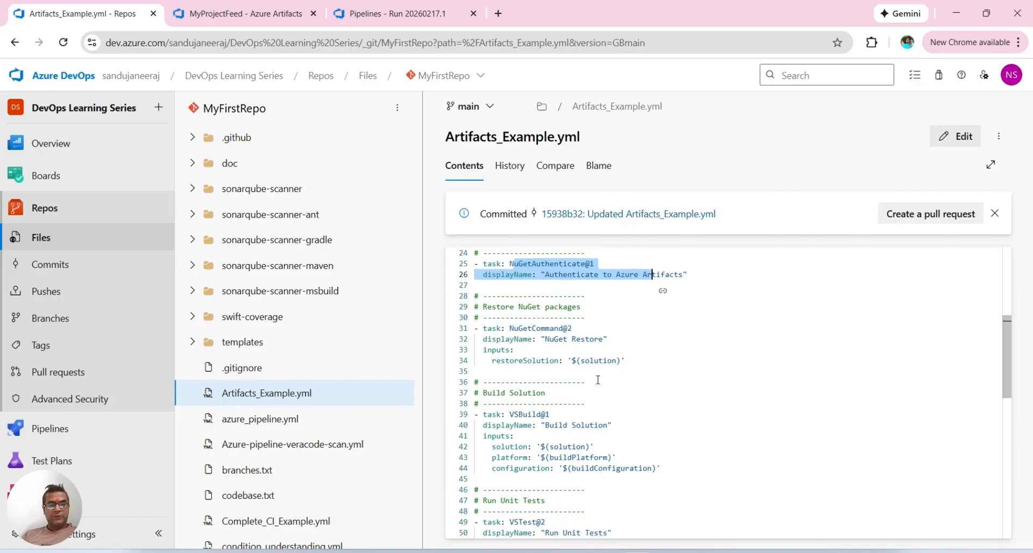
scroll(598, 380, down, 2)
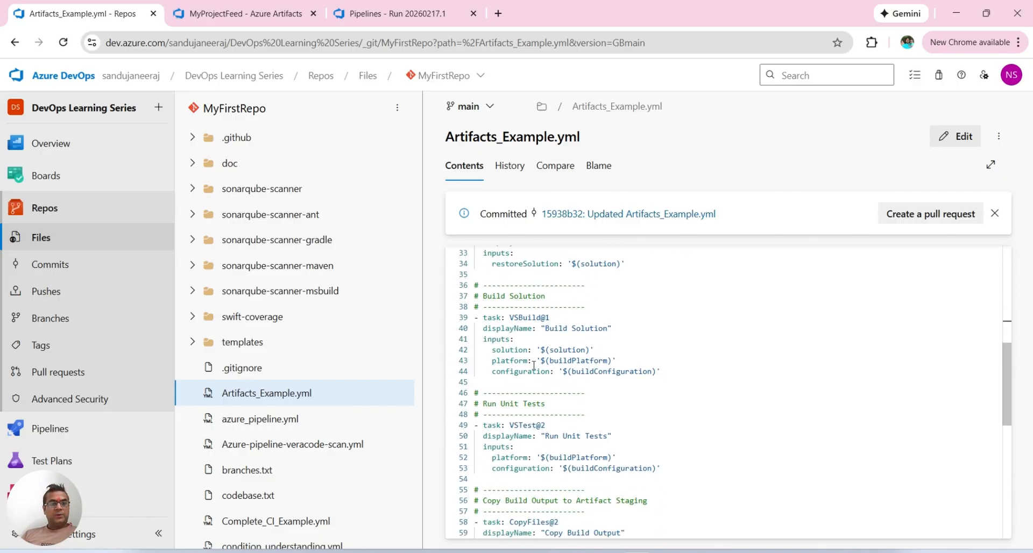
scroll(623, 373, down, 2)
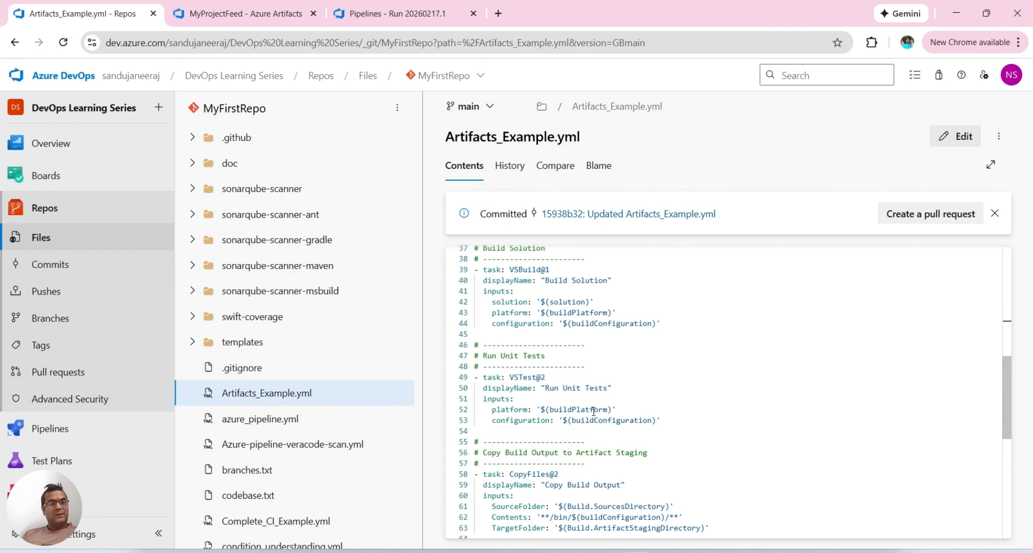
scroll(593, 412, down, 1)
scroll(594, 412, down, 3)
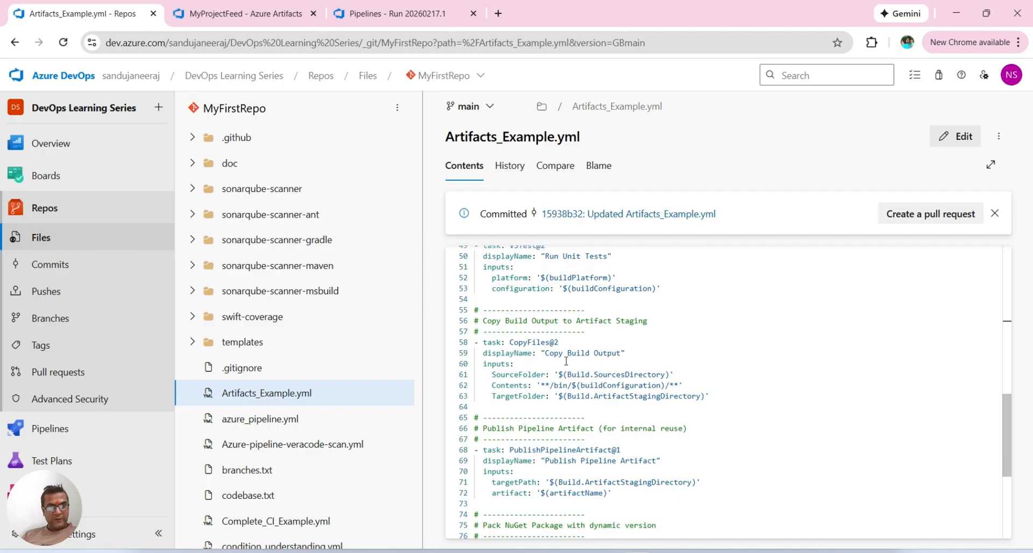
Step: Examine the PublishPipelineArtifact@1 task, including its target path and artifact name inputs
scroll(611, 394, down, 3)
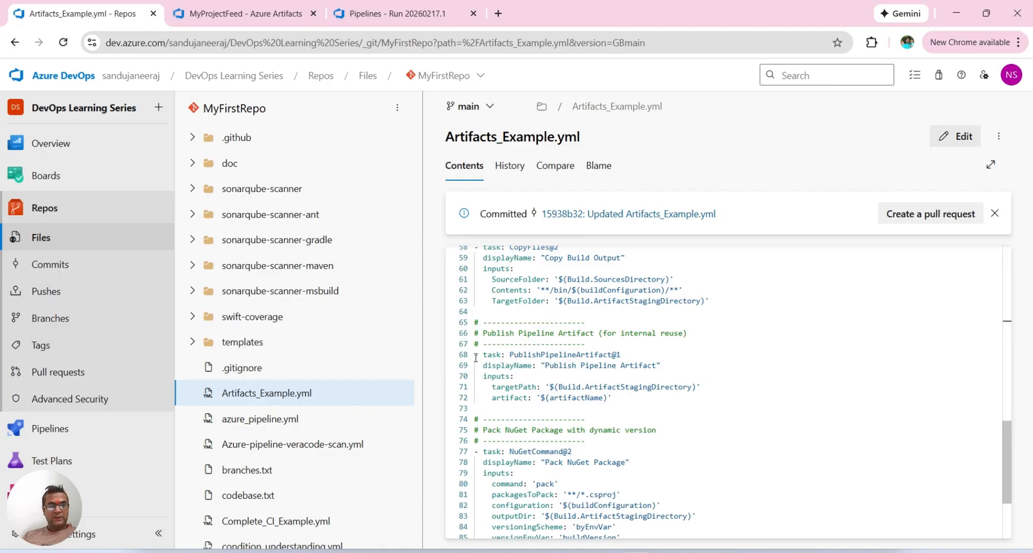
drag(476, 356, 641, 400)
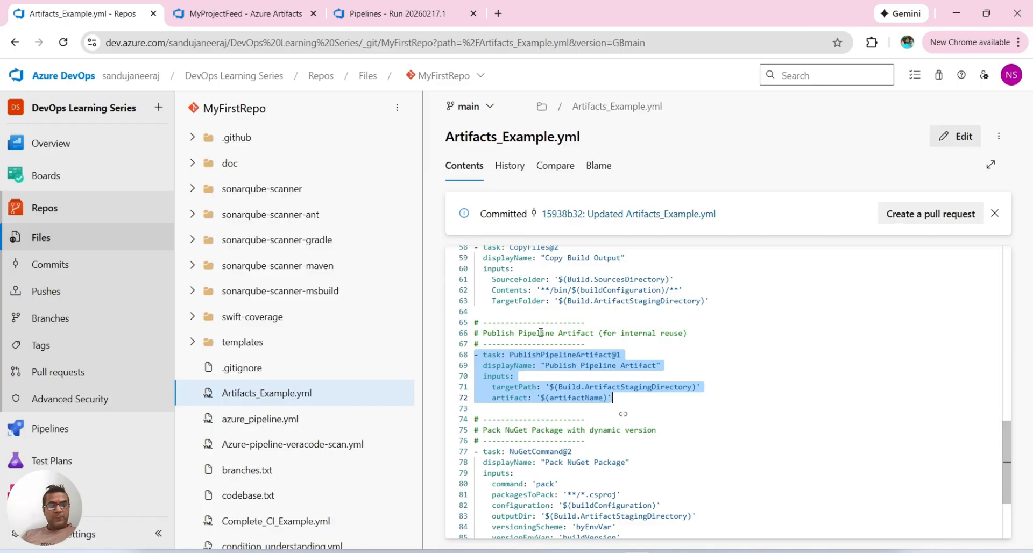
click(555, 357)
double_click(555, 357)
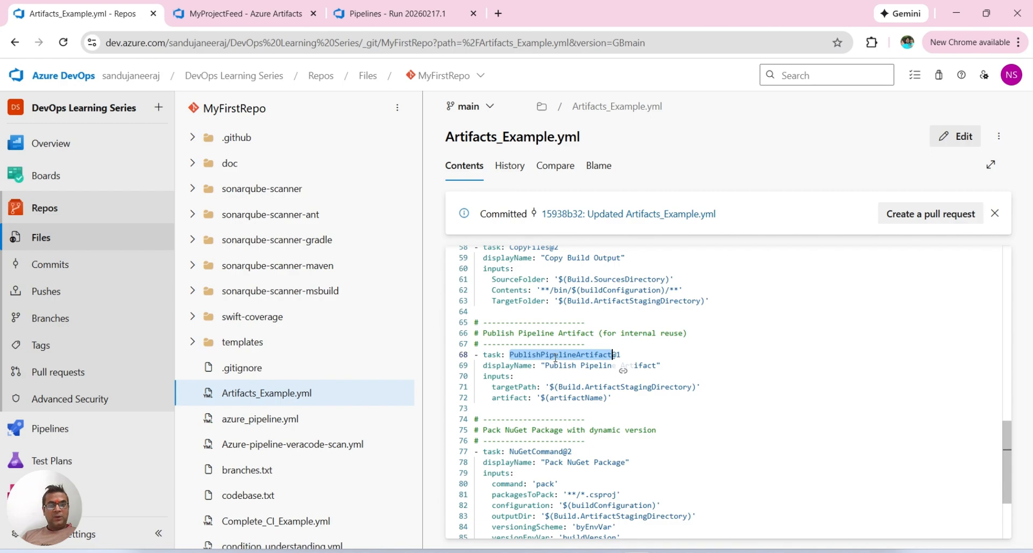
click(599, 386)
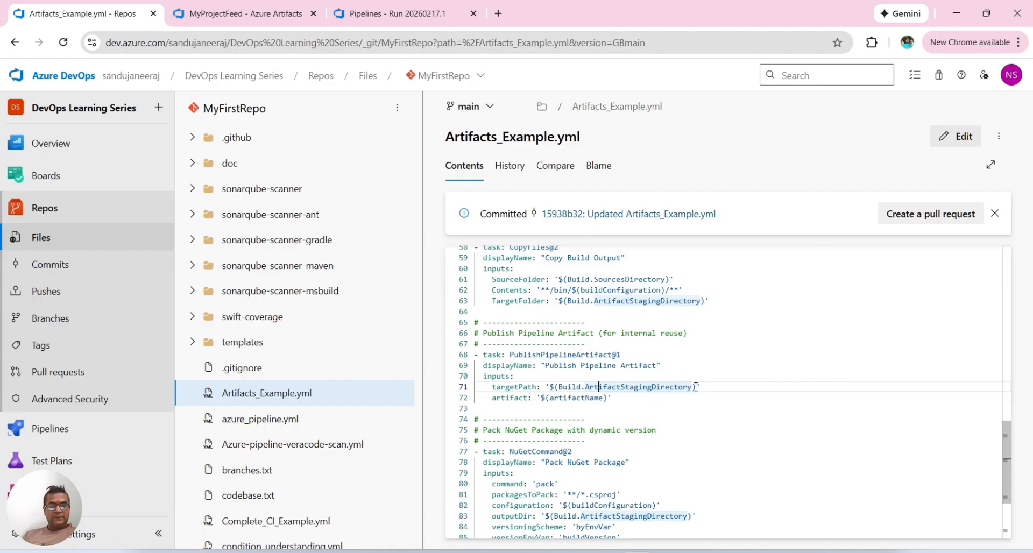
drag(696, 387, 550, 387)
double_click(570, 398)
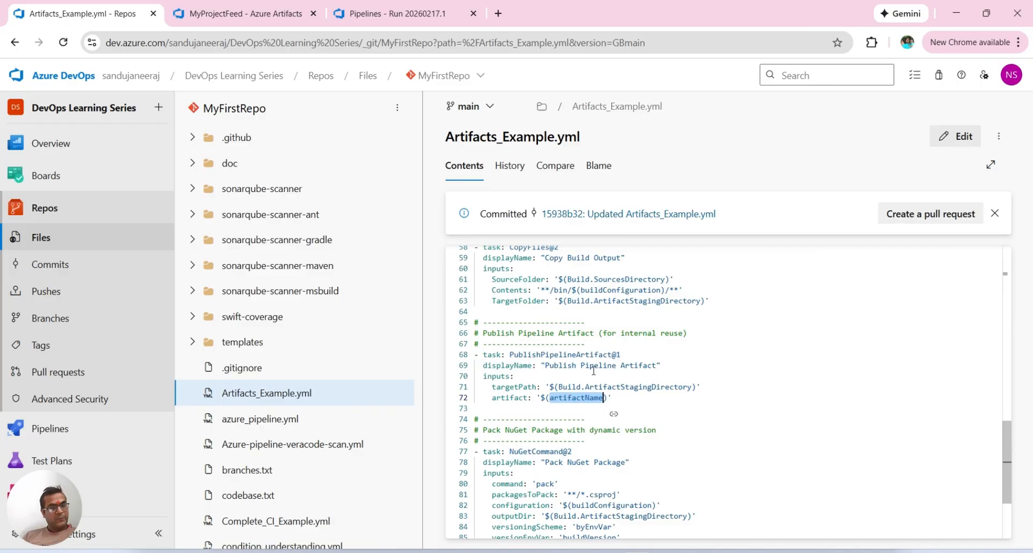
Step: Examine the Pack NuGet Package task, covering its command, packagesToPack, output directory and versioning inputs
scroll(679, 398, down, 3)
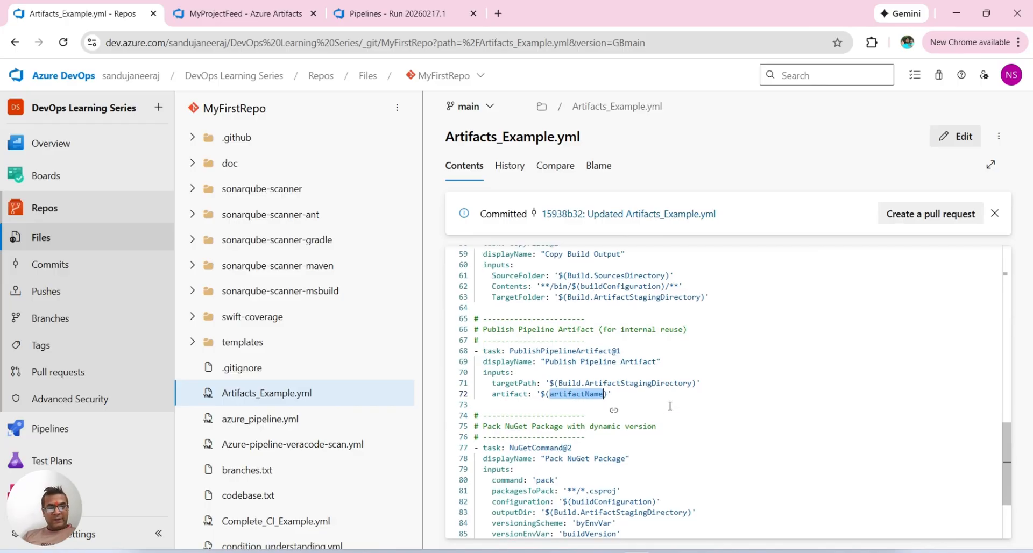
scroll(670, 407, down, 1)
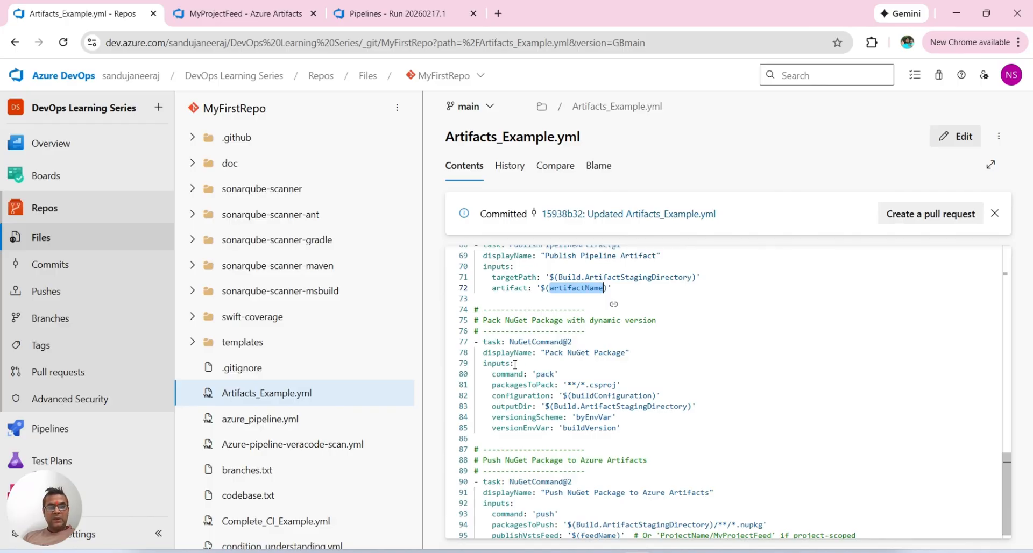
double_click(540, 342)
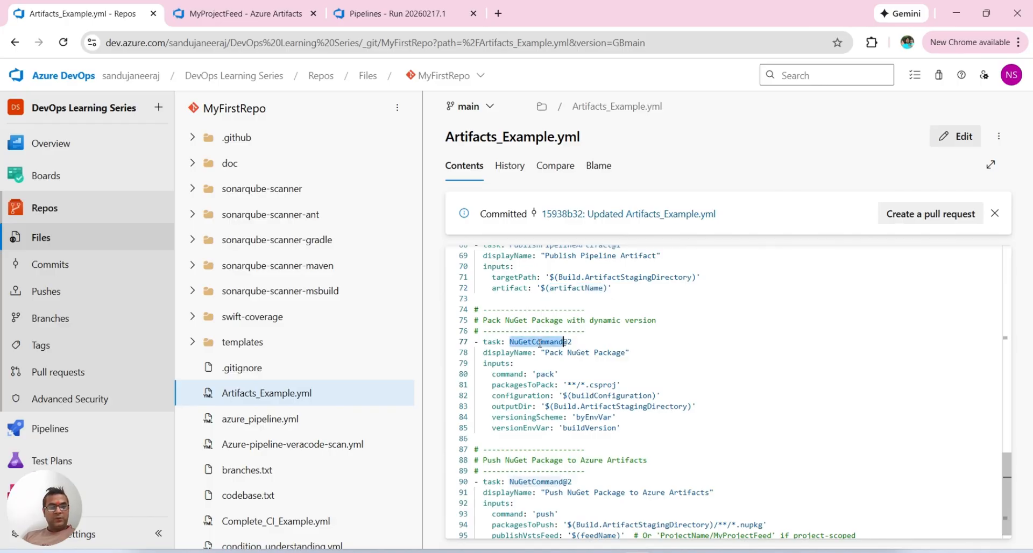
double_click(543, 374)
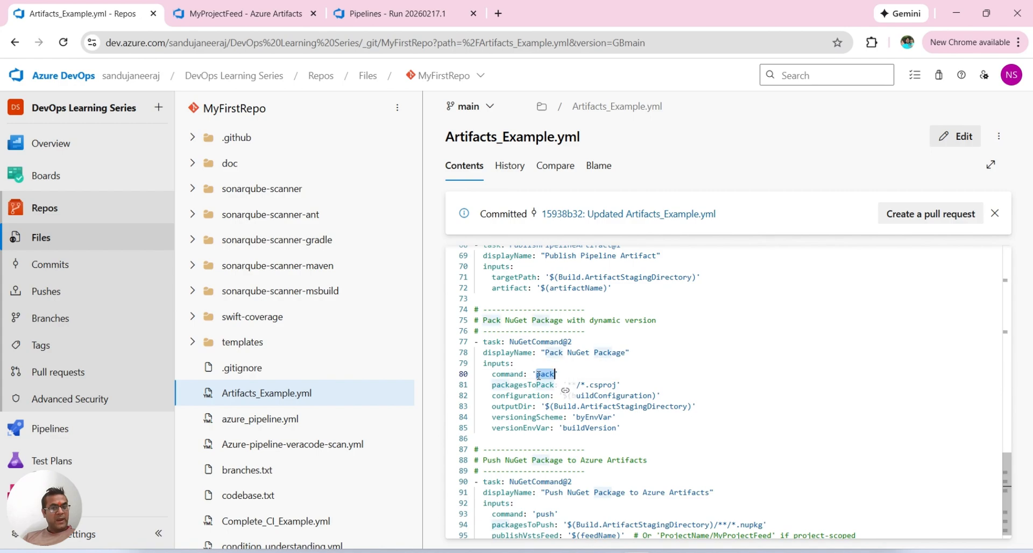
double_click(520, 385)
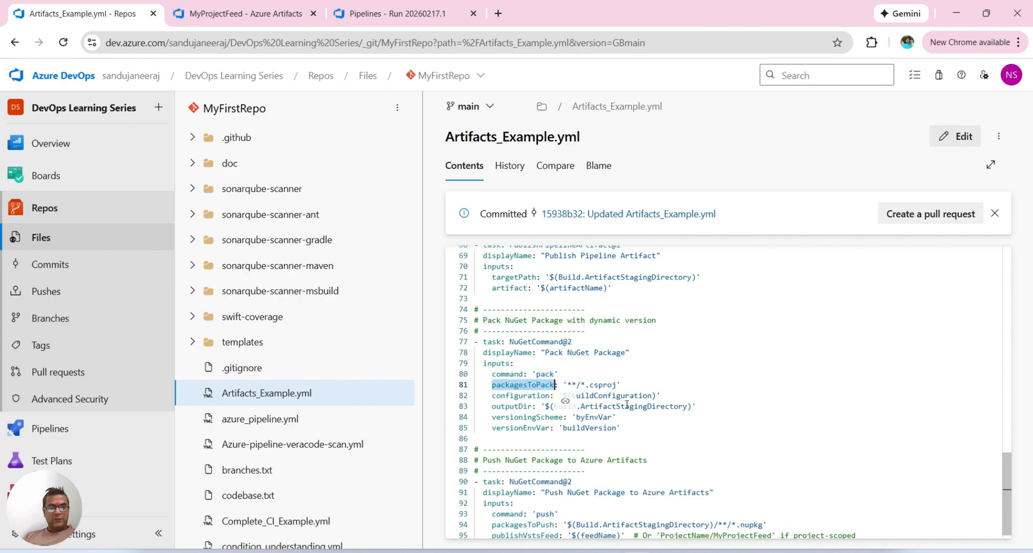
double_click(635, 407)
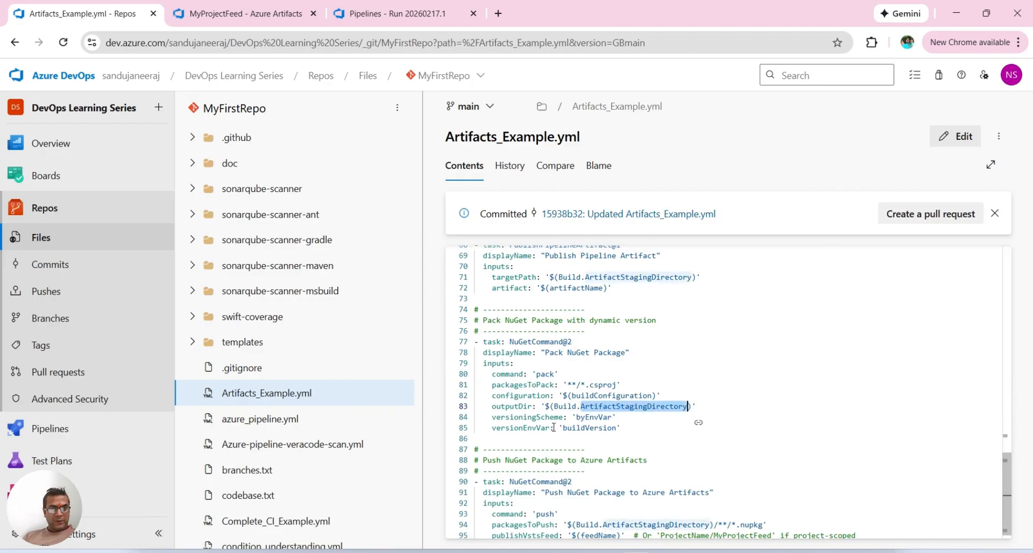
drag(625, 426, 458, 425)
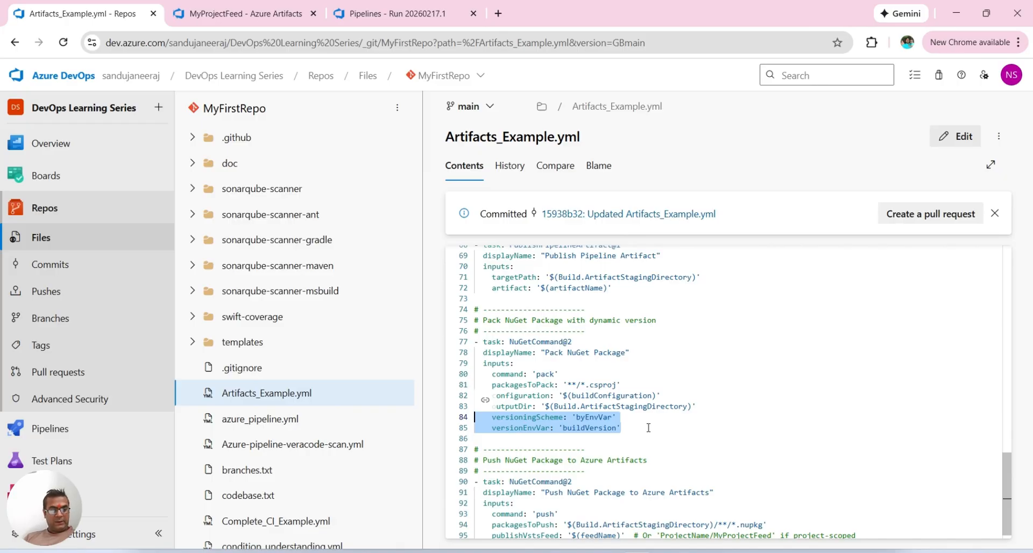
Step: Examine the NuGetCommand@2 task that pushes the NuGet package to Azure Artifacts, including its push command
scroll(648, 428, down, 1)
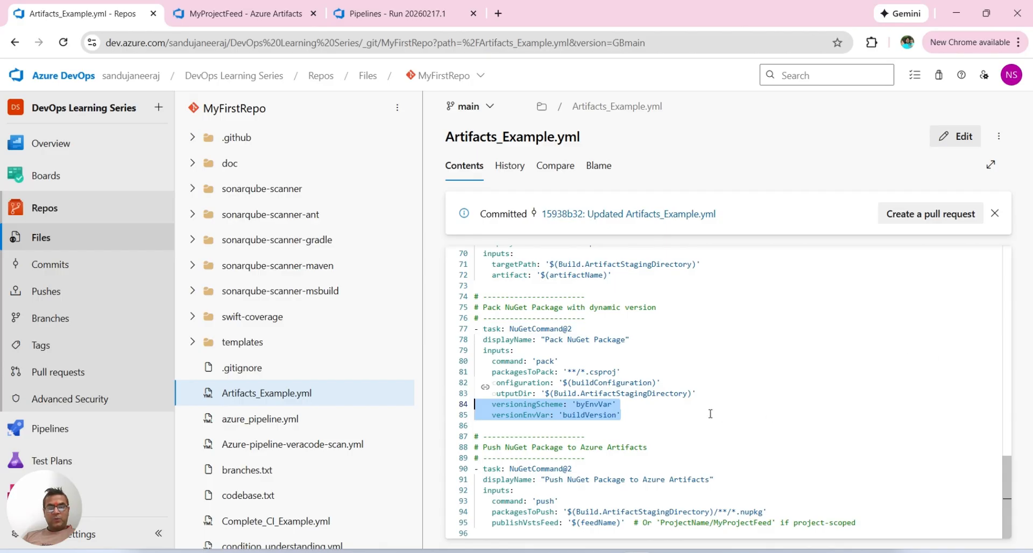
double_click(541, 469)
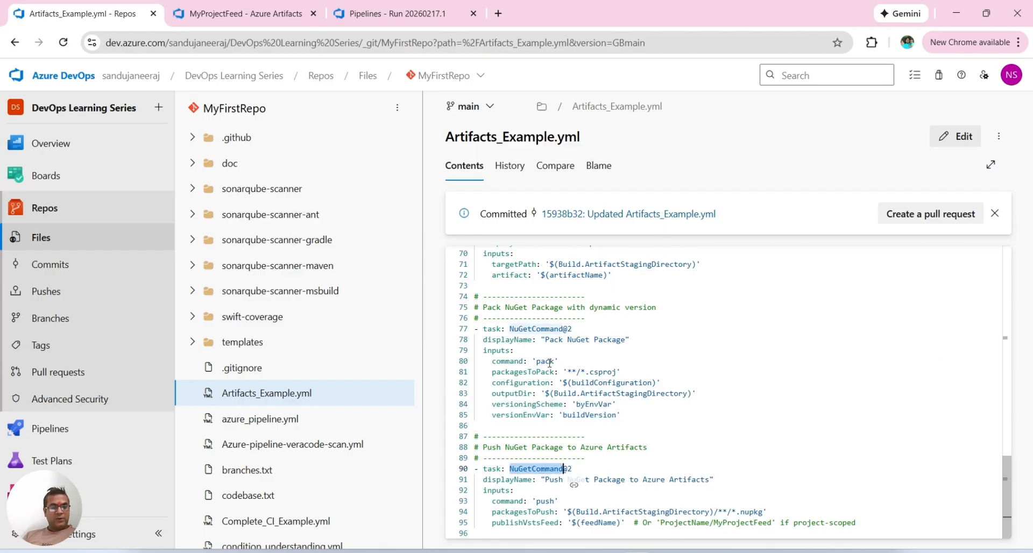
double_click(546, 501)
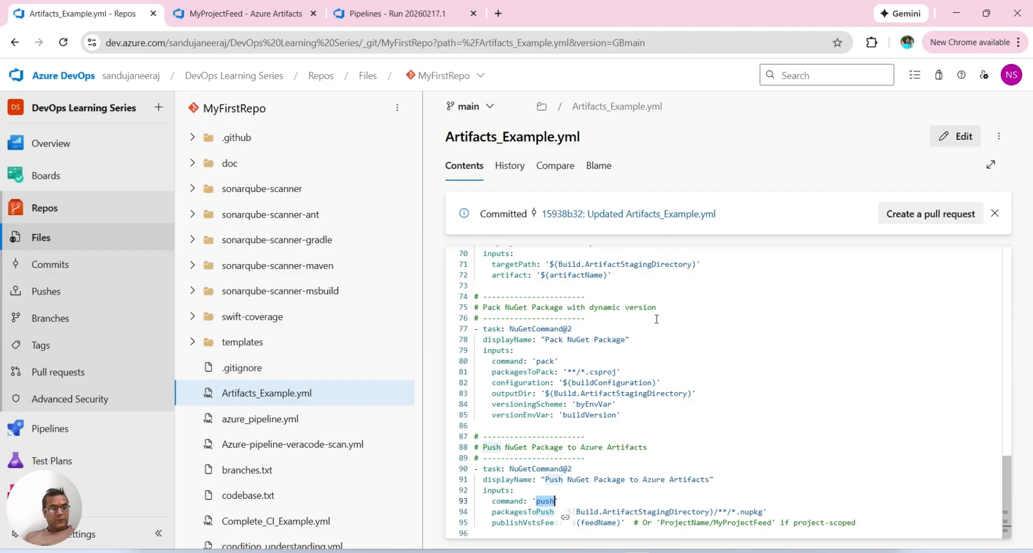
mouse_move(132, 473)
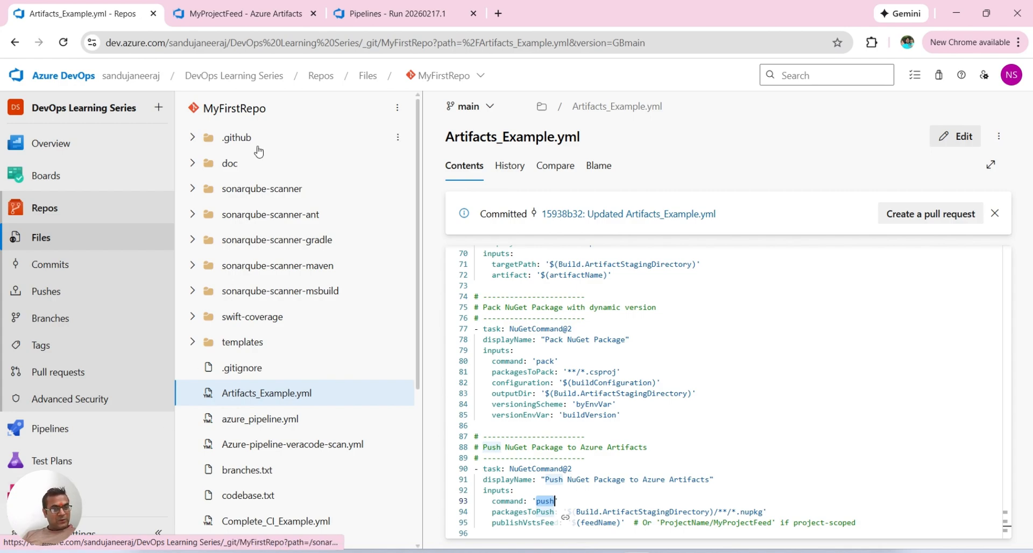
Step: Open the project's Artifacts feeds page and reload it to show the current packages in MyProjectFeed
click(228, 16)
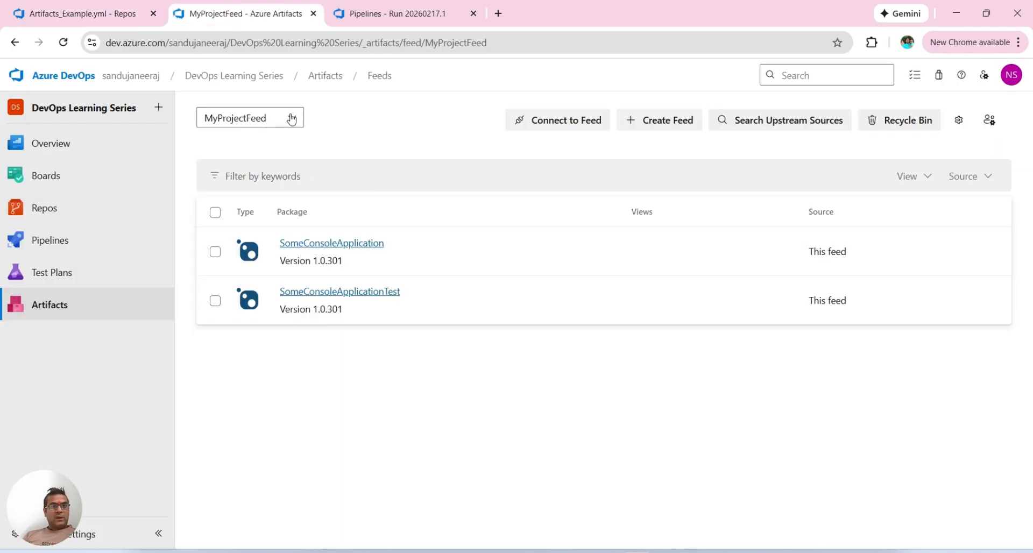
click(48, 308)
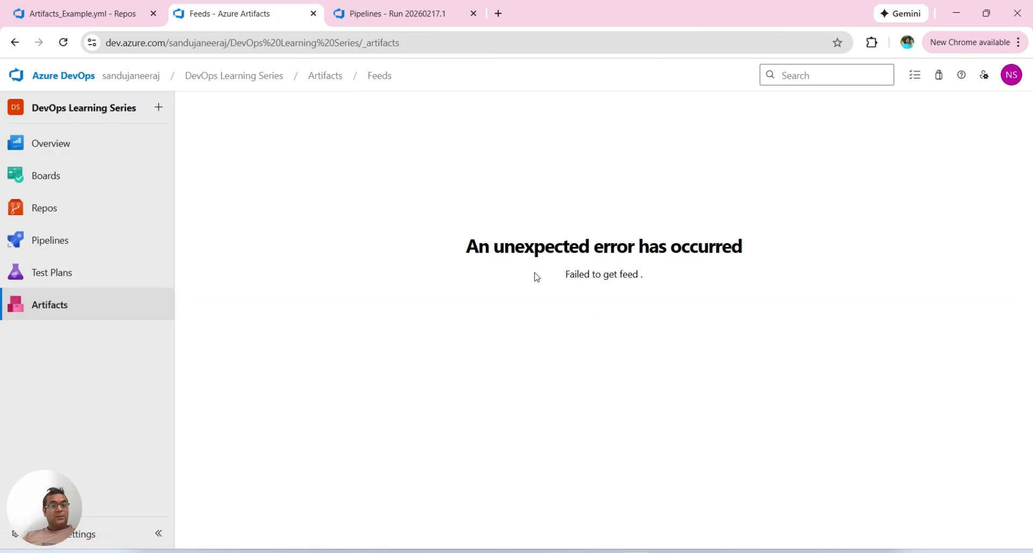
click(65, 42)
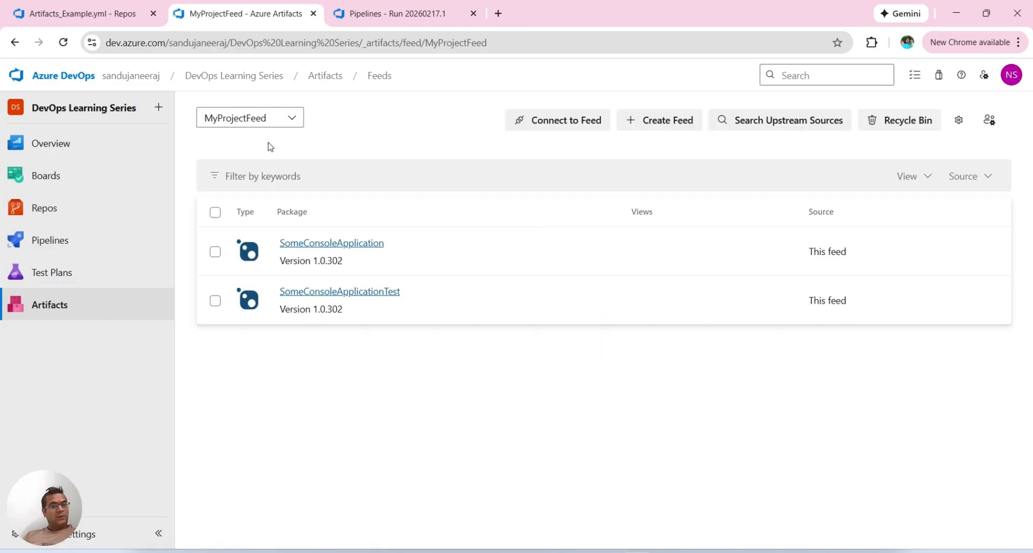
Step: Review the project and organization scoped feeds and the new-feed options for visibility, upstream sources and scope, without creating a feed
click(275, 117)
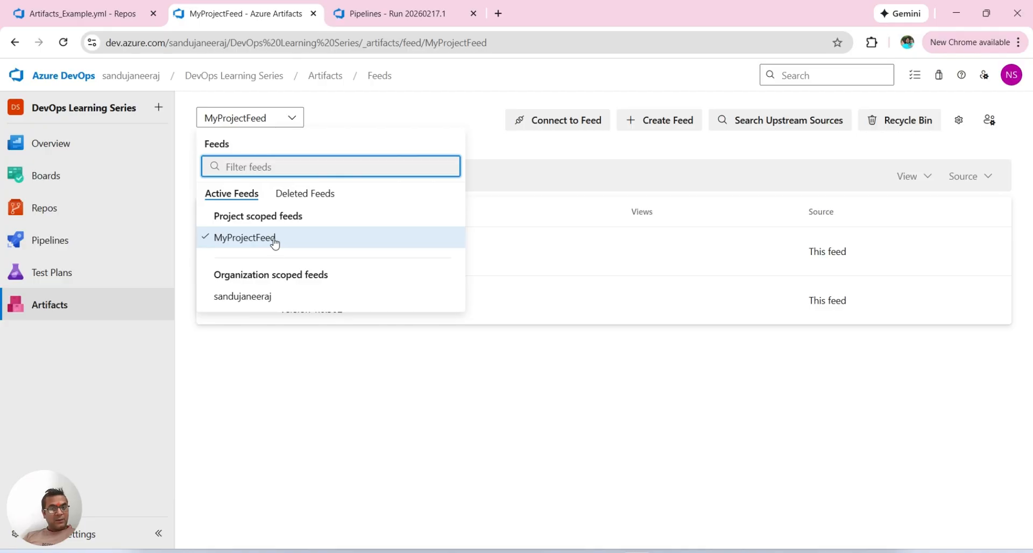
click(668, 130)
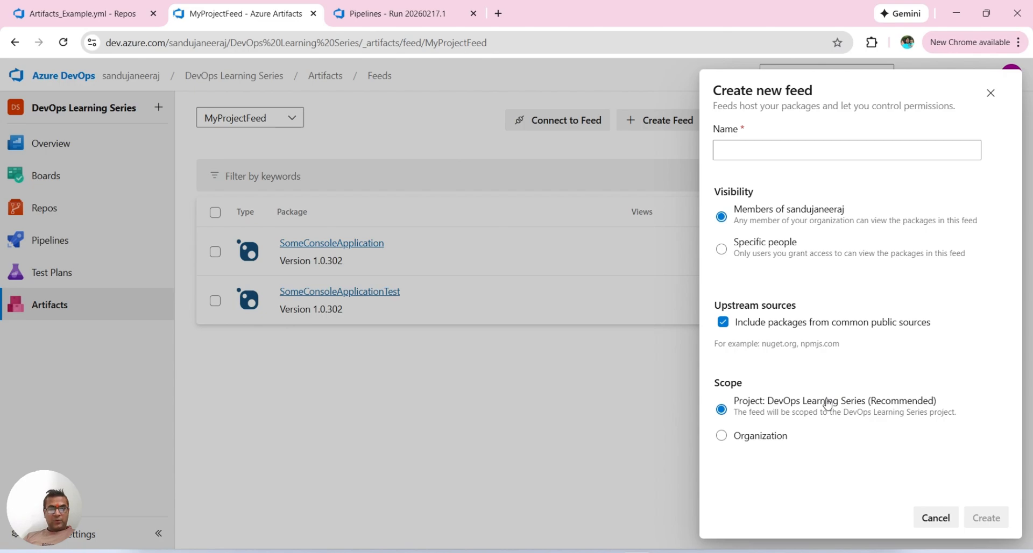
click(942, 519)
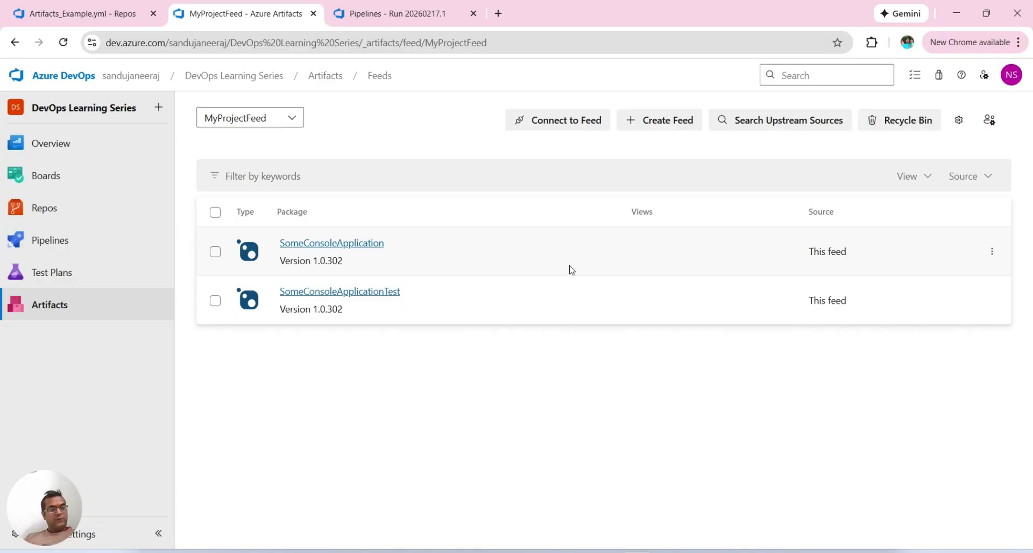
click(258, 124)
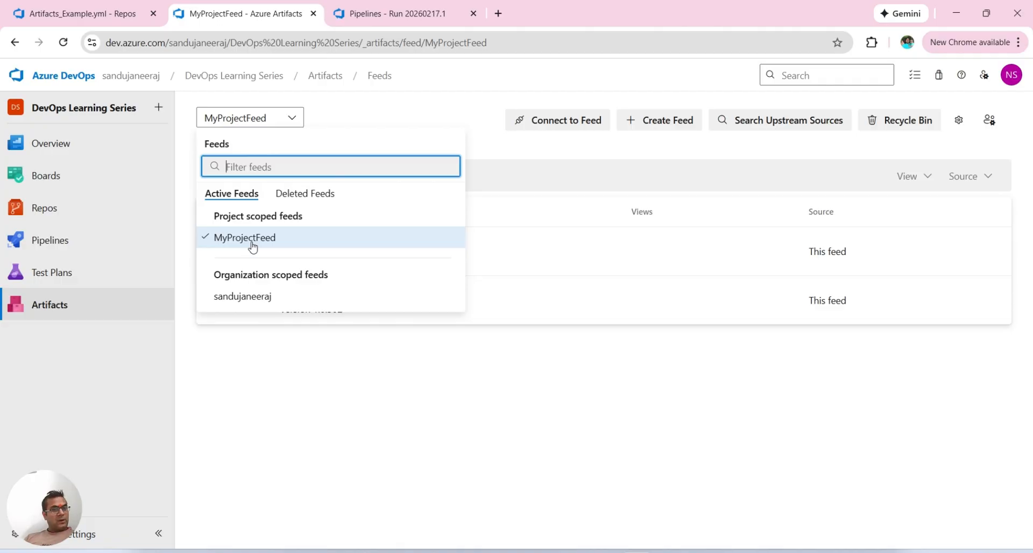
Step: Review MyProjectFeed's permissions and the roles assignable to the feed owner's user entry, then return to the feed without saving changes
click(961, 128)
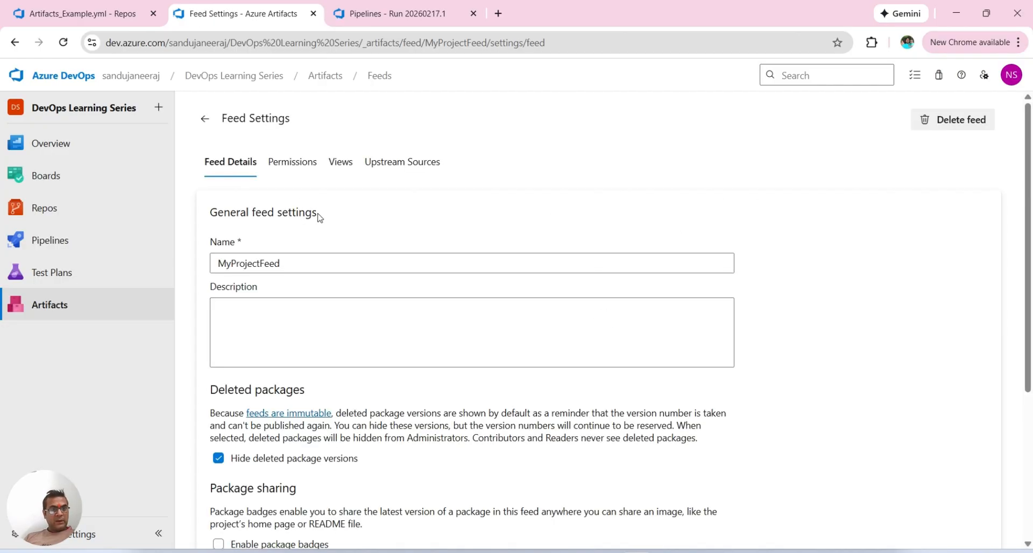
click(291, 166)
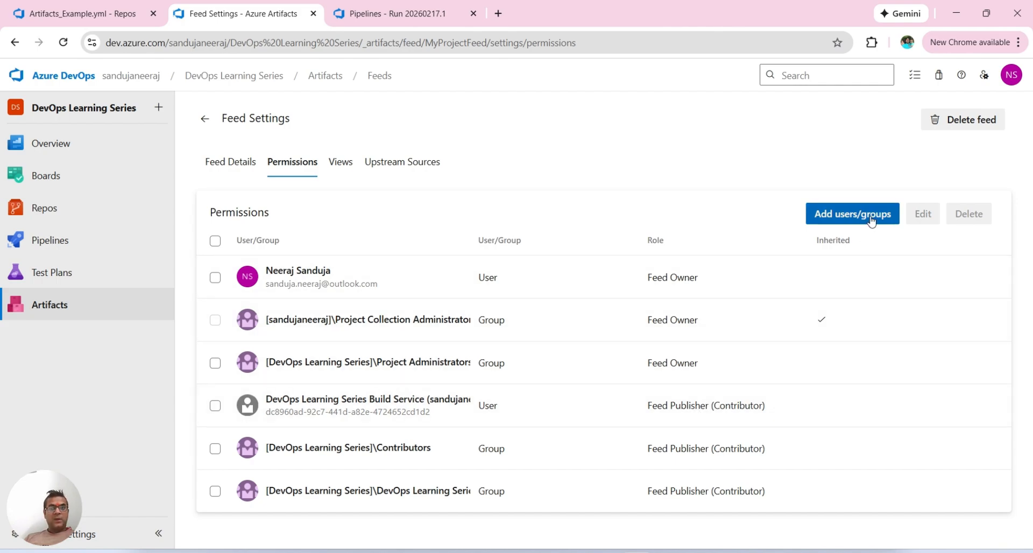
click(215, 277)
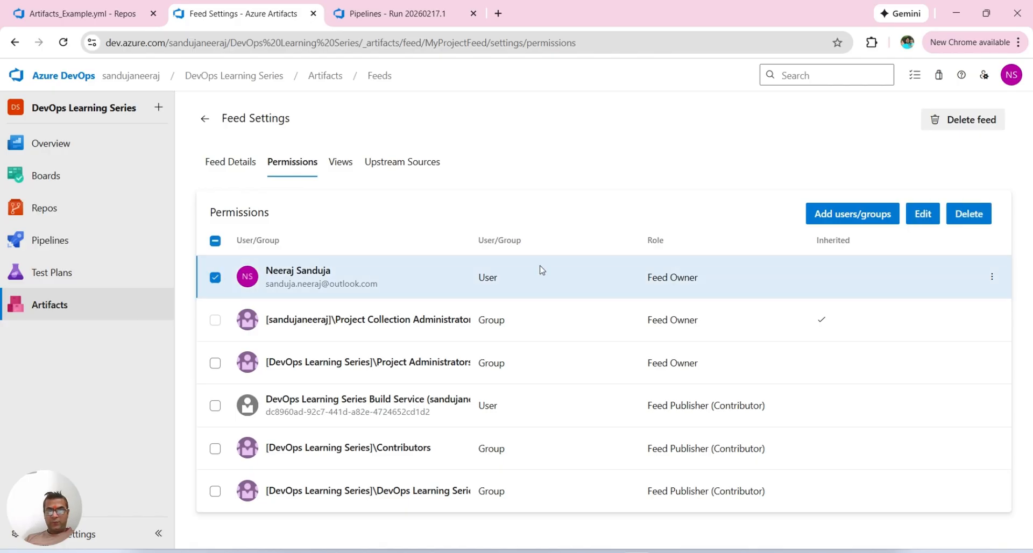
click(923, 214)
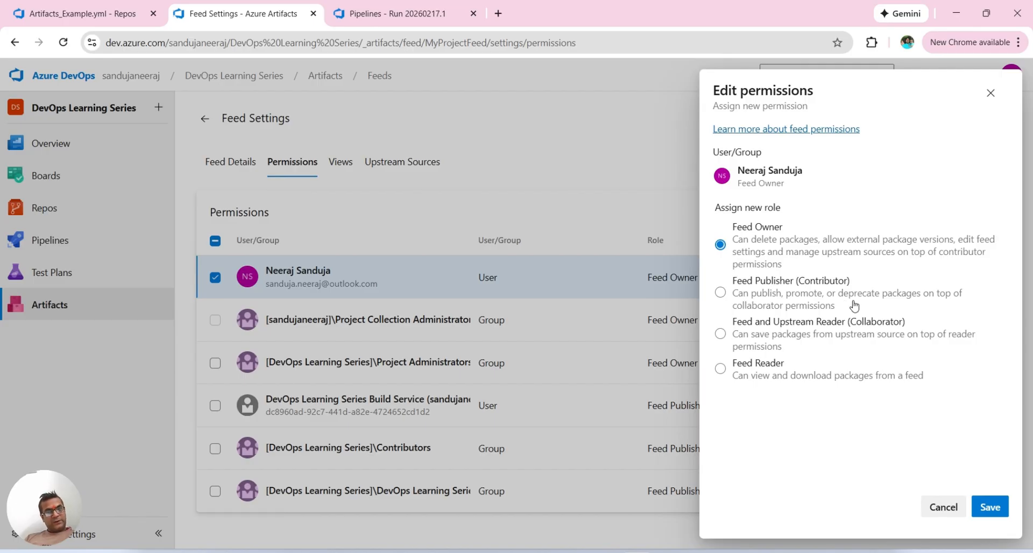
click(943, 510)
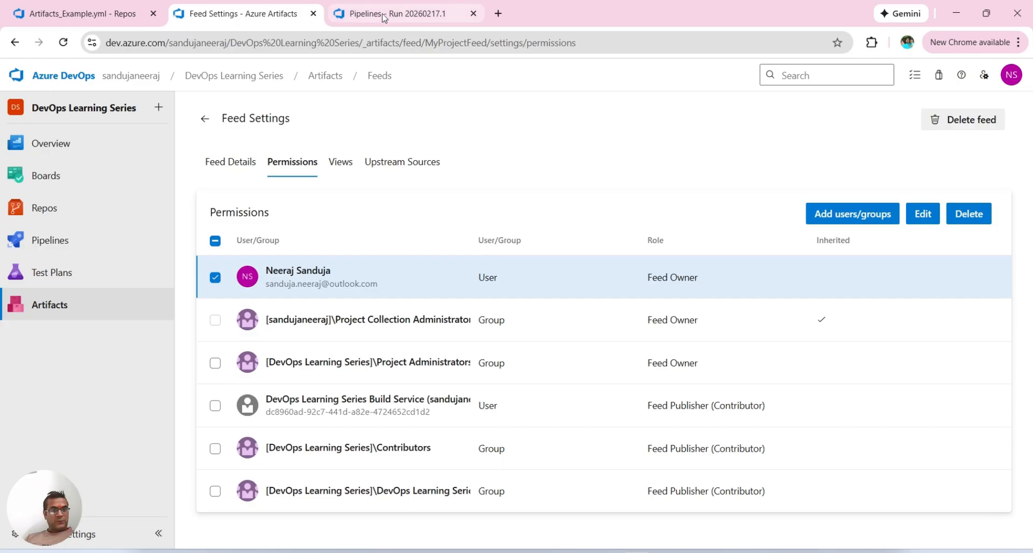
click(205, 118)
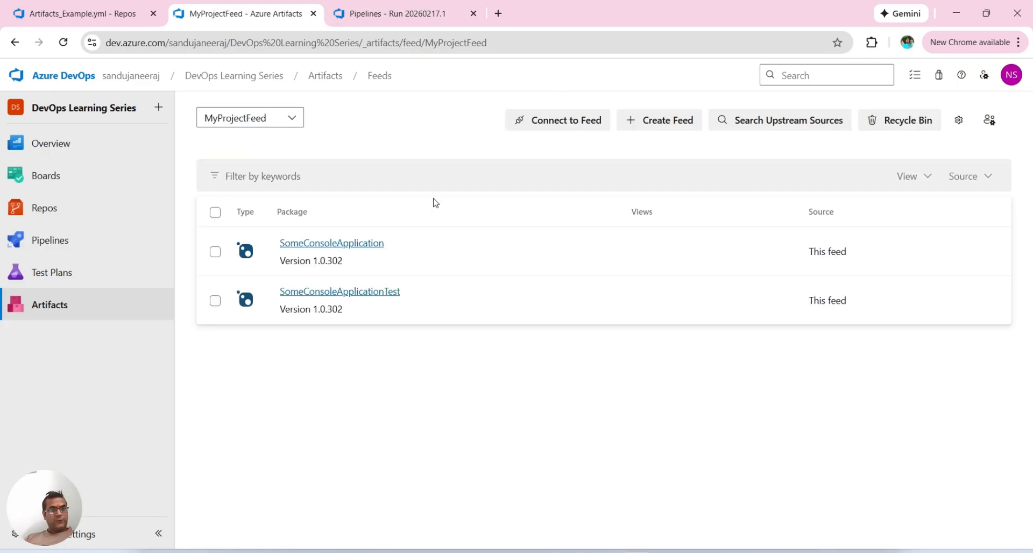
Step: Return to Artifacts_Example.yml and review its Pack NuGet Package and Push NuGet Package to Azure Artifacts tasks
click(78, 16)
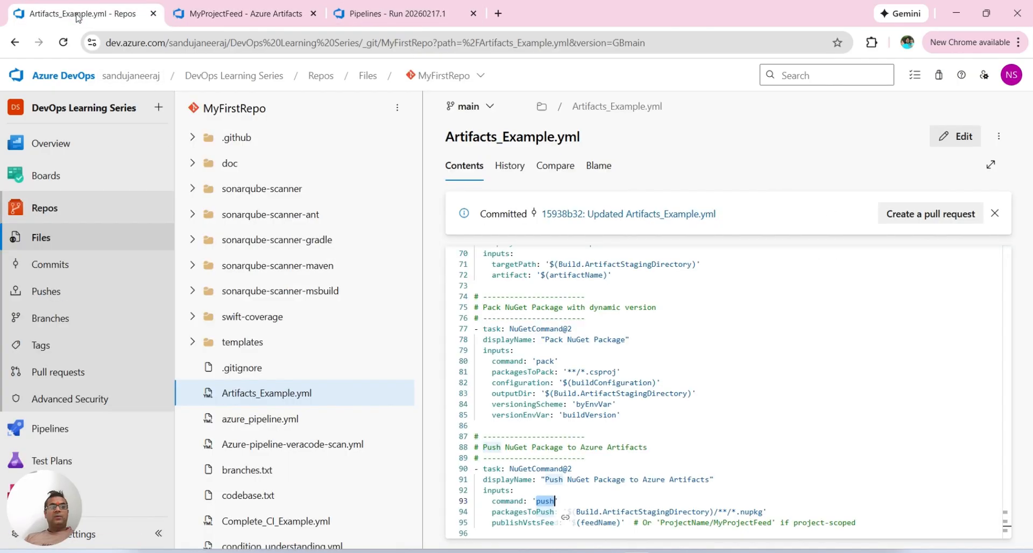
click(711, 394)
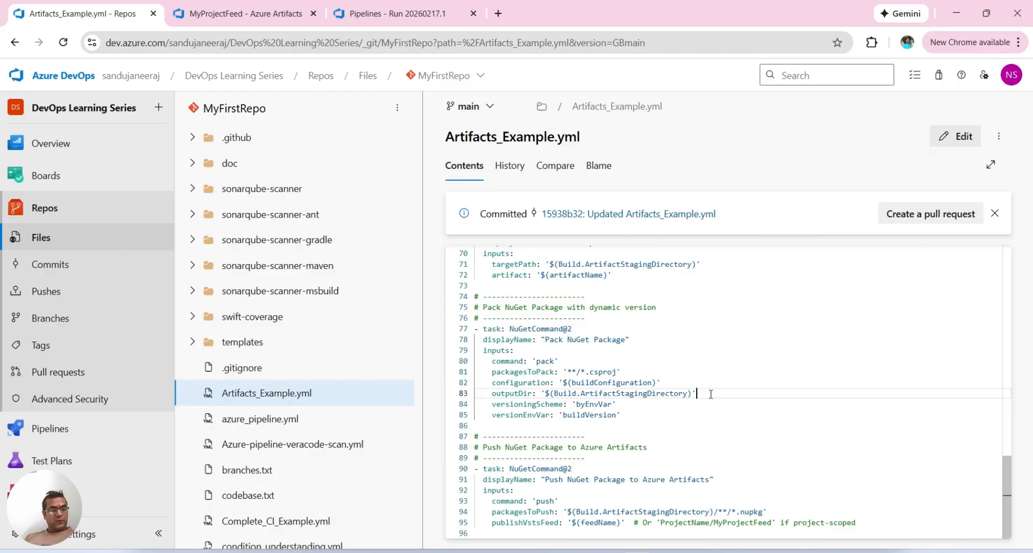
Step: Start a new run of the Artifacts_Example pipeline on the main branch with the default options
click(417, 11)
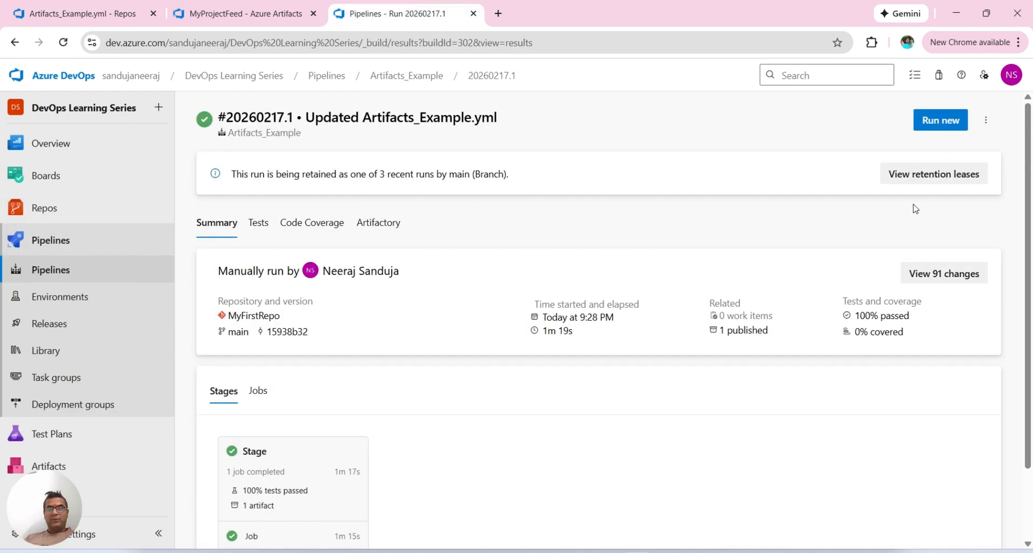
click(946, 123)
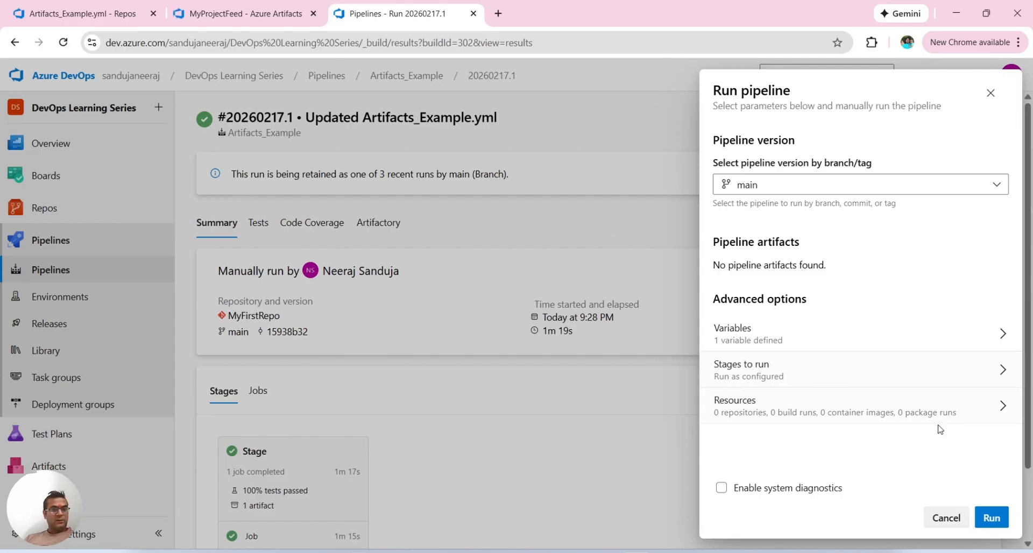
click(987, 519)
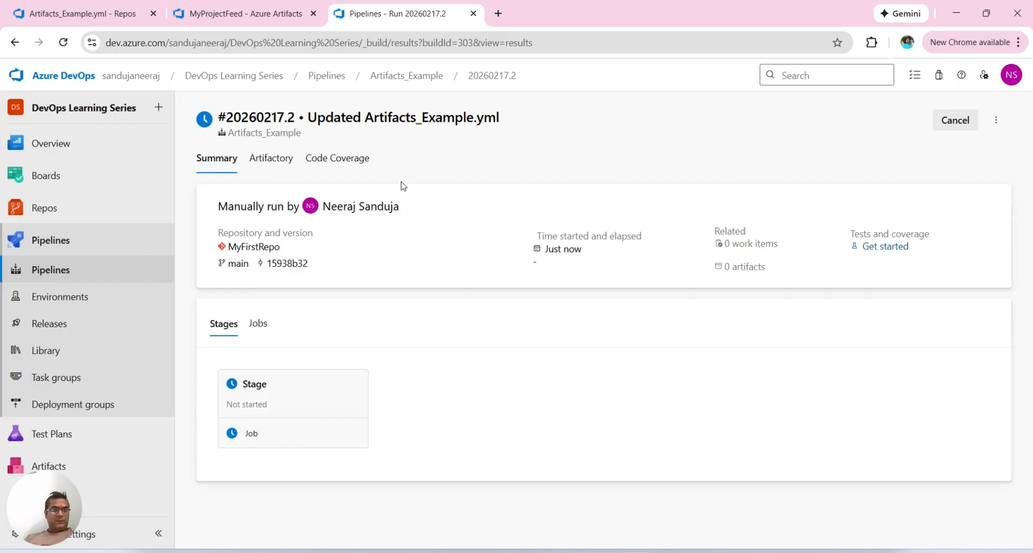
Step: Open the job of the Artifacts_Example run #20260217.1 and display the artifacts it published
click(409, 75)
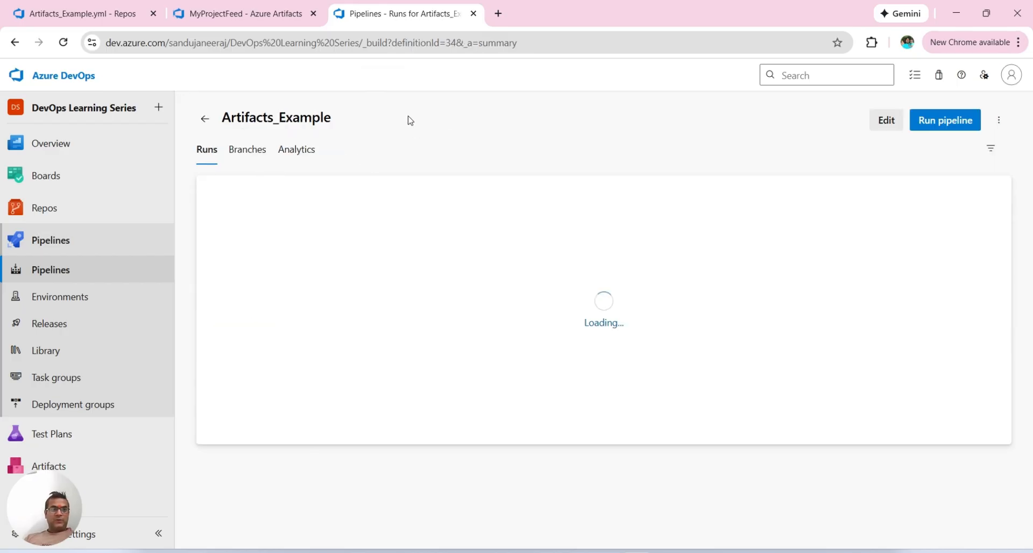
click(396, 264)
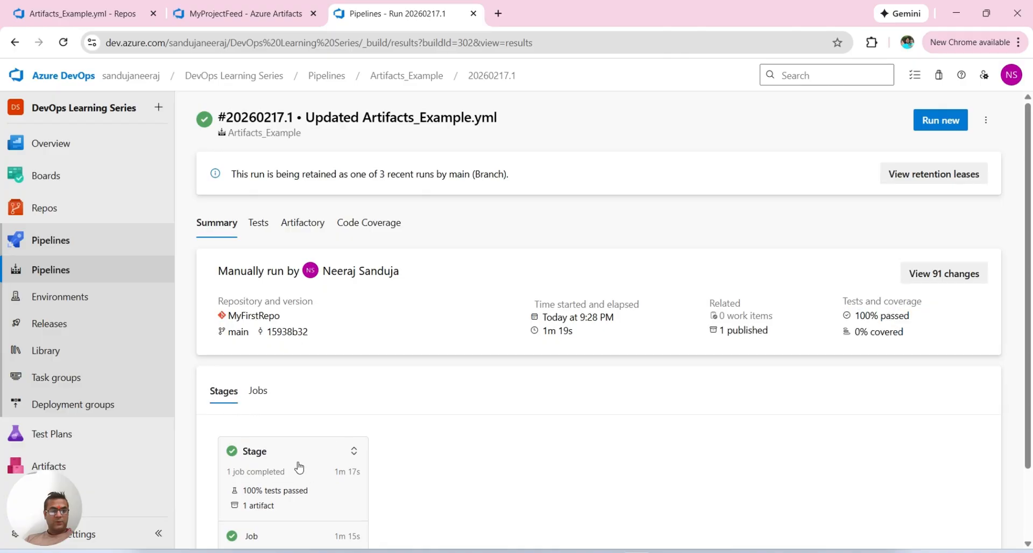
click(299, 468)
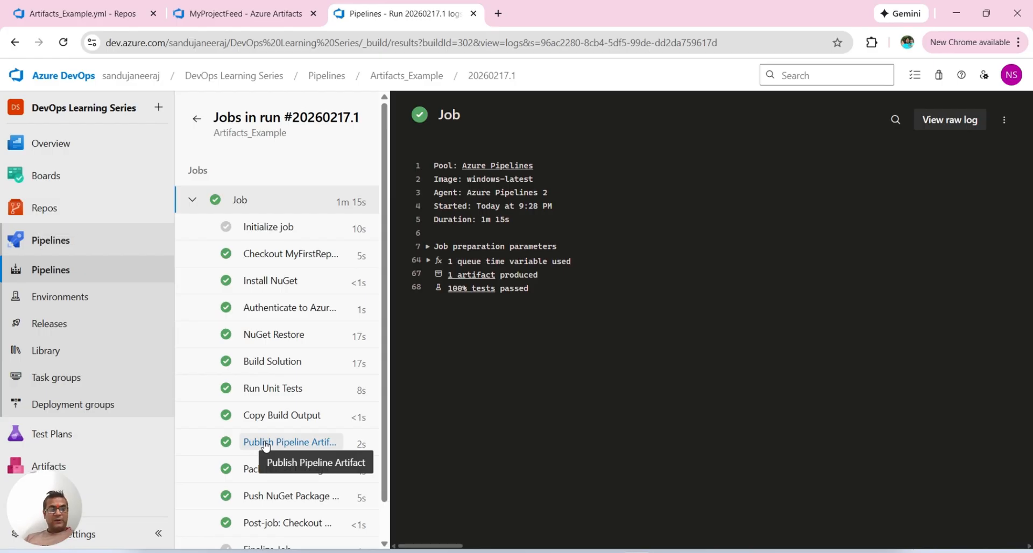
click(474, 276)
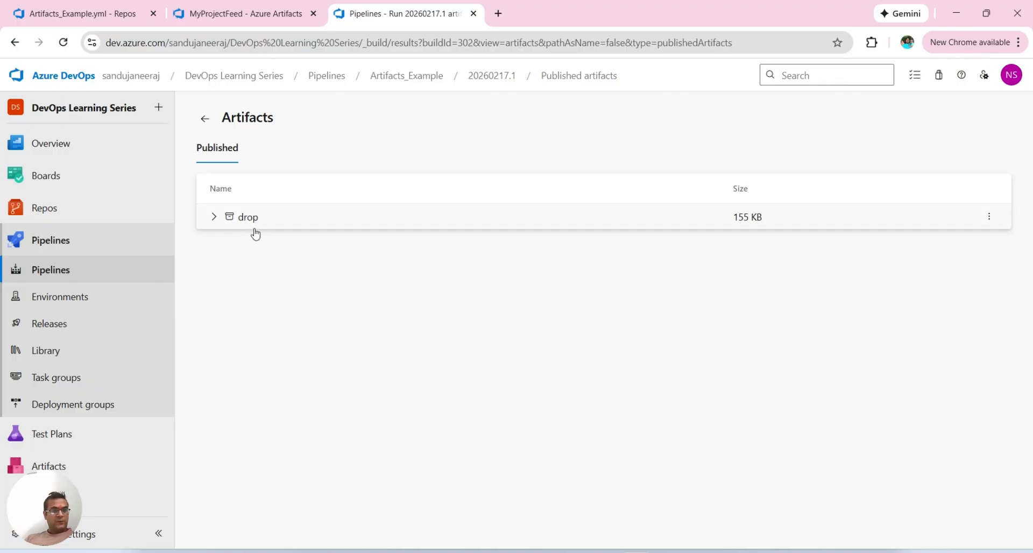
Step: Expand the drop artifact down to the Release folder of SomeConsoleApplication to examine its build output files
click(212, 221)
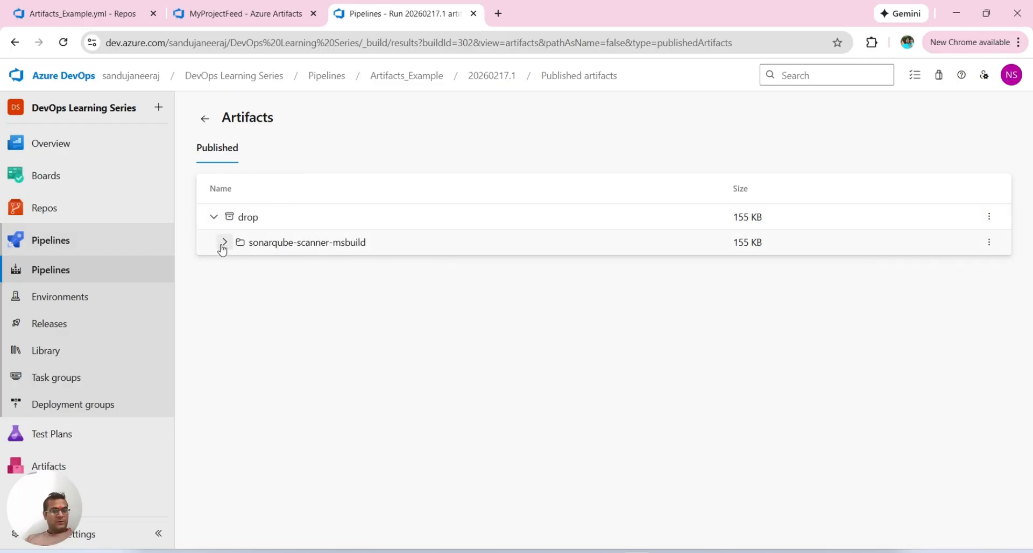
click(224, 243)
click(236, 268)
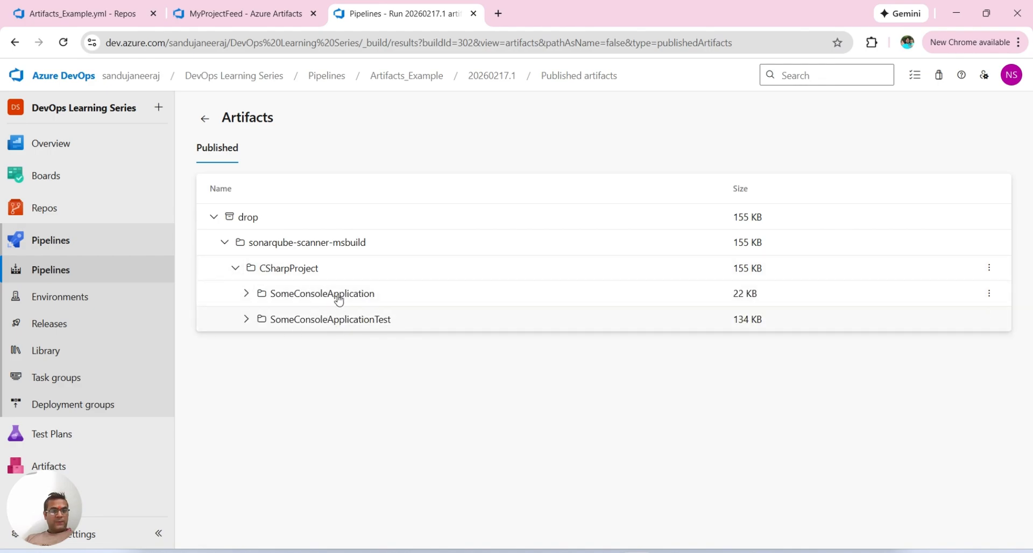
click(246, 294)
click(256, 319)
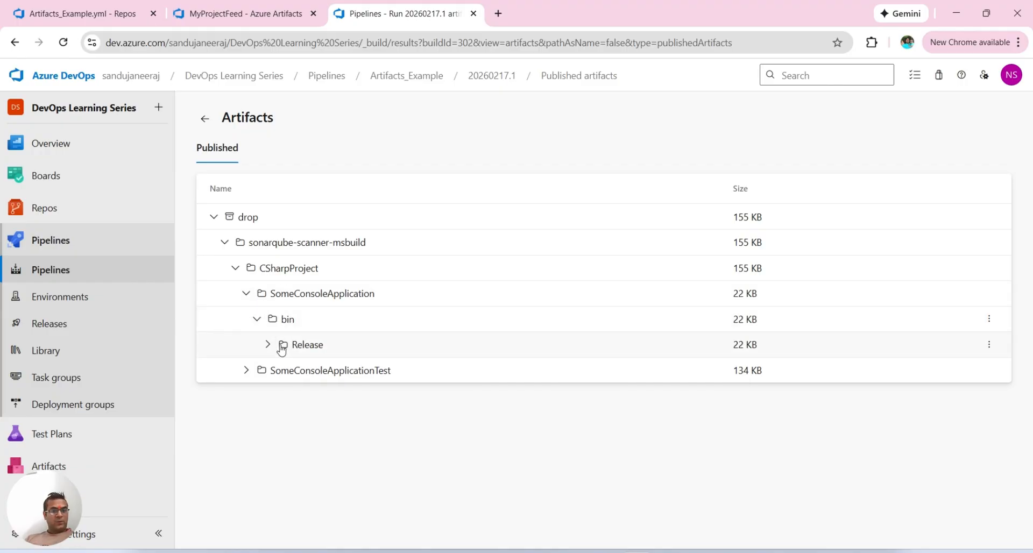
click(267, 344)
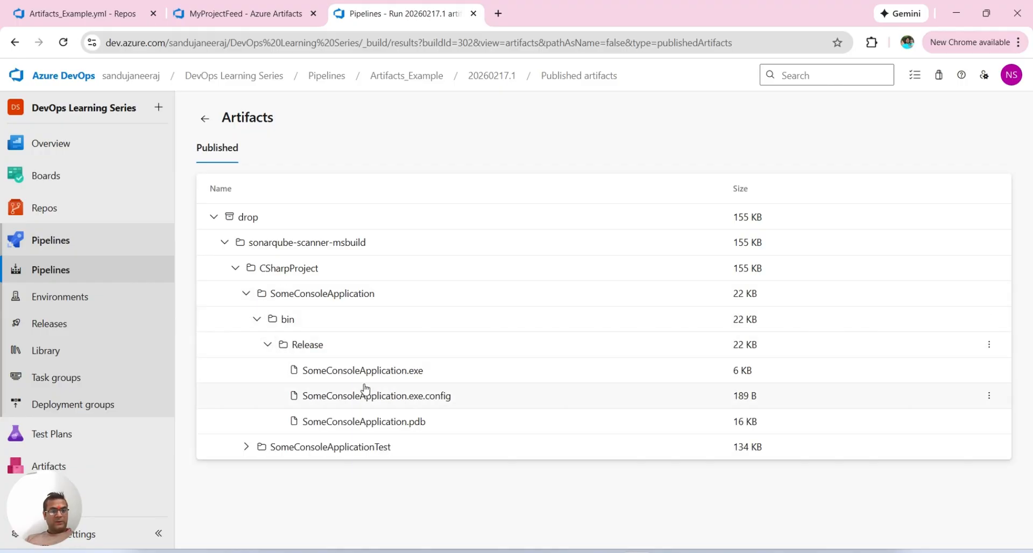
Step: Expand SomeConsoleApplicationTest down to its bin/Release folder and look through the published test output files
click(247, 448)
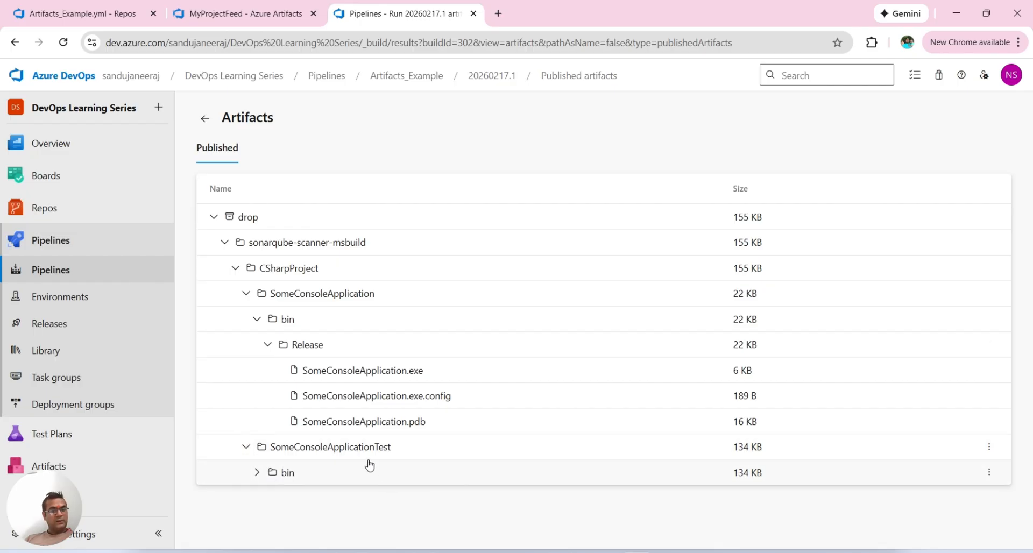
click(257, 473)
click(267, 498)
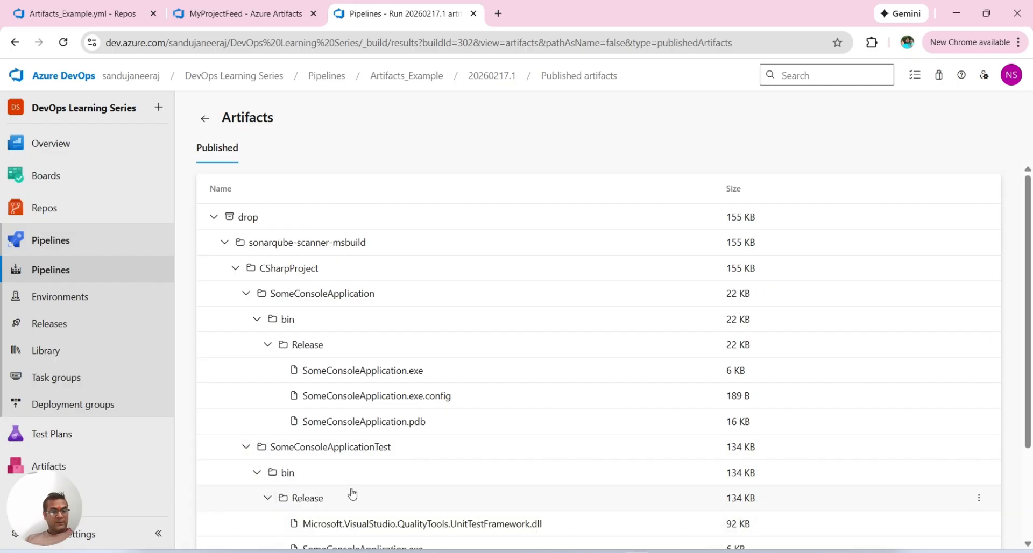
scroll(353, 491, down, 2)
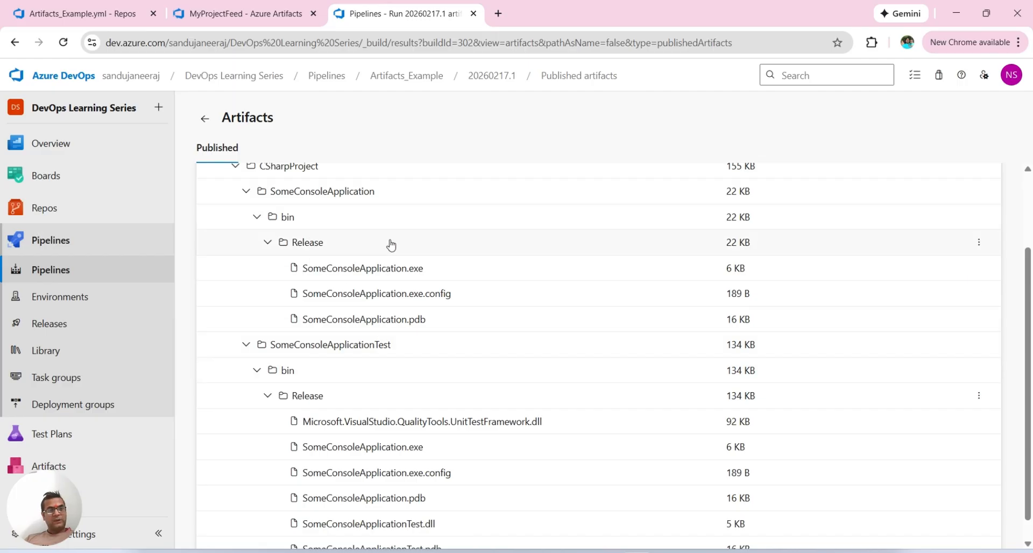
scroll(388, 246, up, 2)
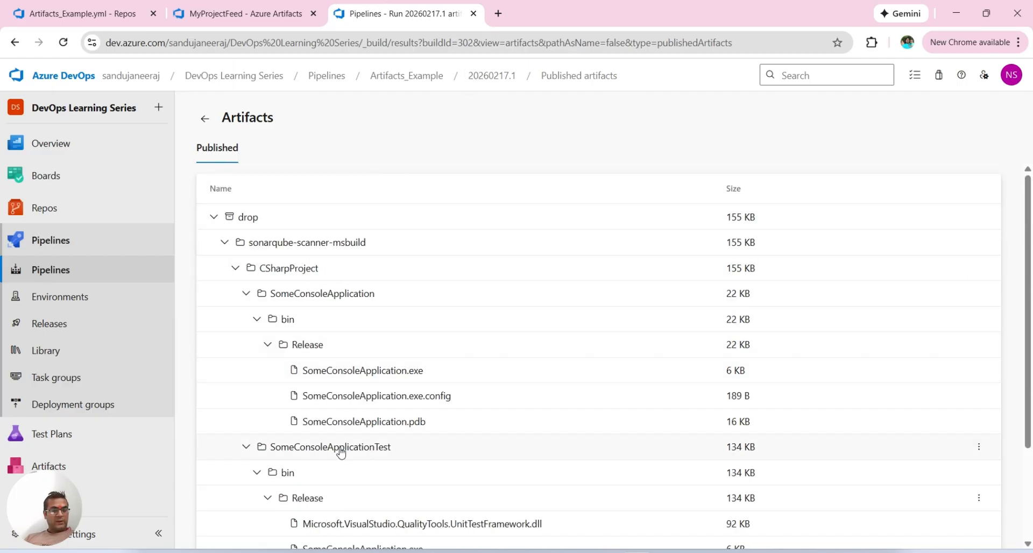
Step: Examine the Pack NuGet Package and Push NuGet Package to Azure Artifacts task logs of run #20260217.1
click(426, 78)
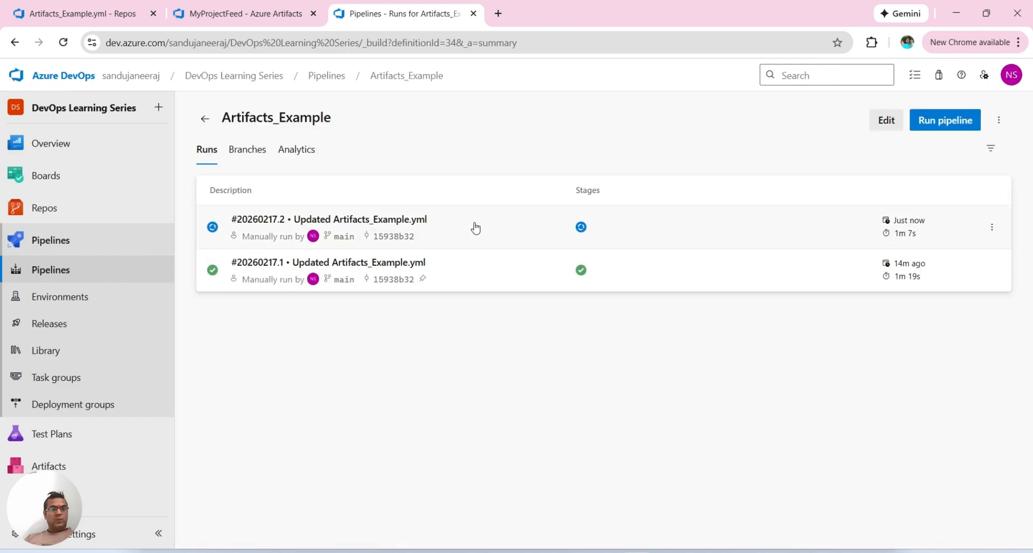
click(409, 265)
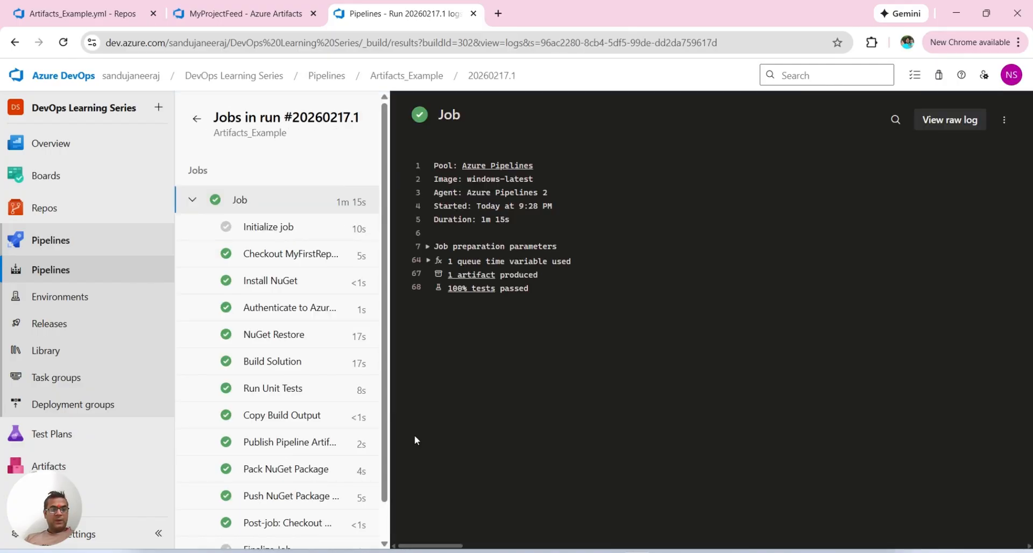
scroll(306, 461, down, 1)
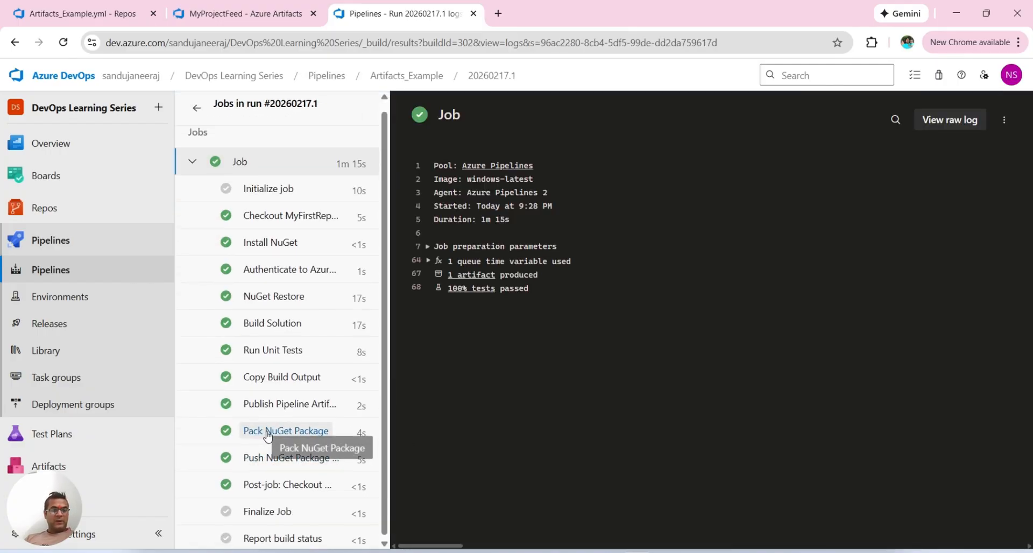
click(286, 433)
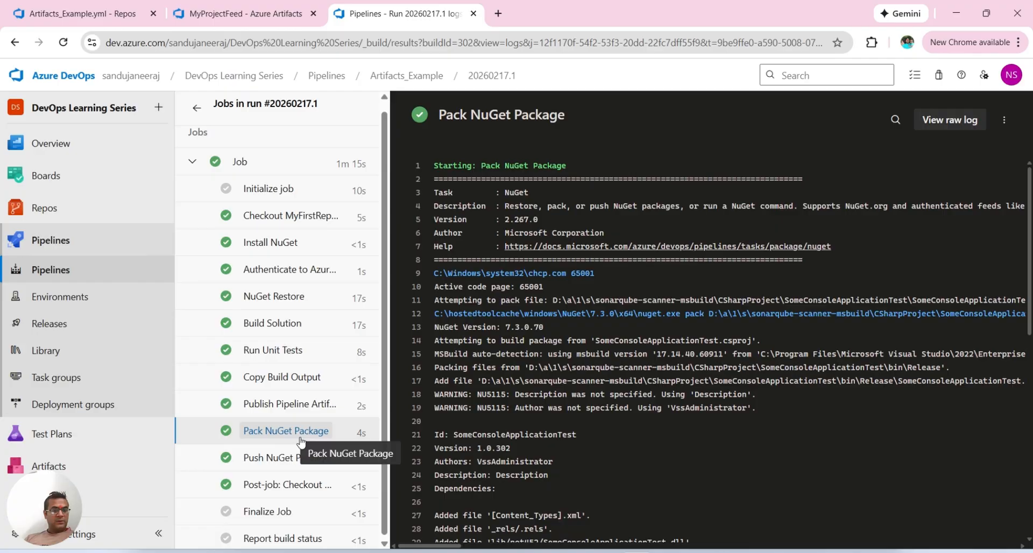
click(274, 460)
scroll(674, 428, down, 5)
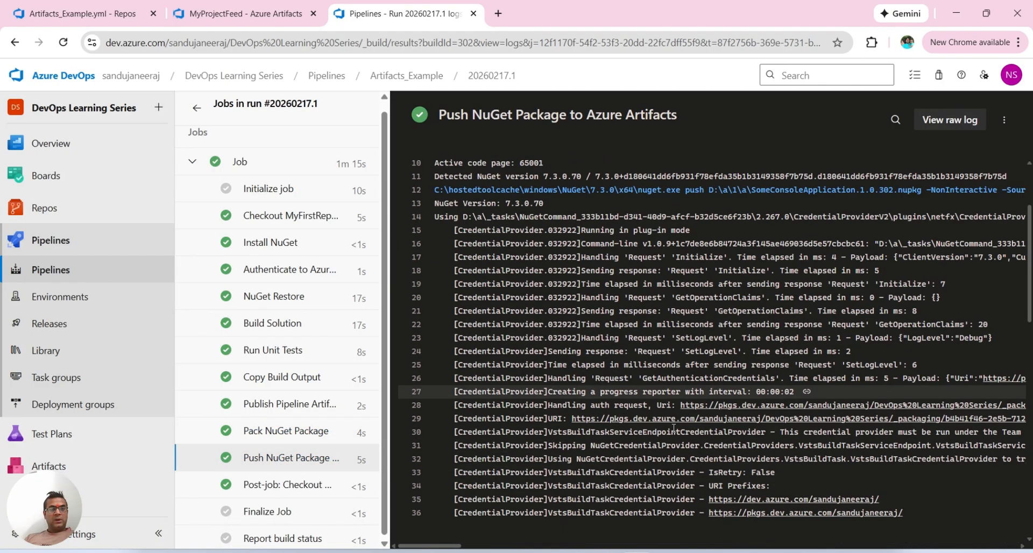
Step: Finish reading the package push log, then open SomeConsoleApplication in MyProjectFeed and list its versions
scroll(673, 428, down, 3)
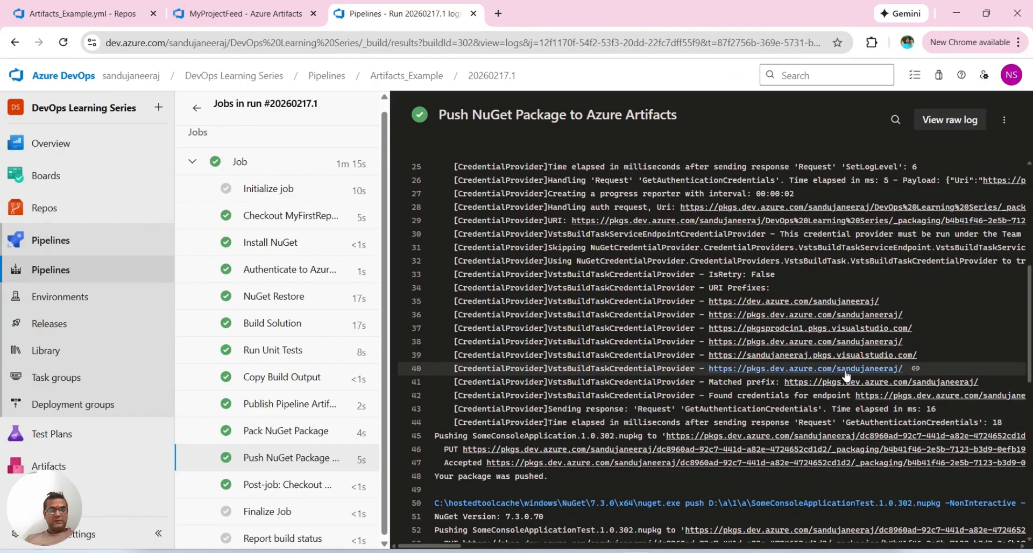
click(225, 19)
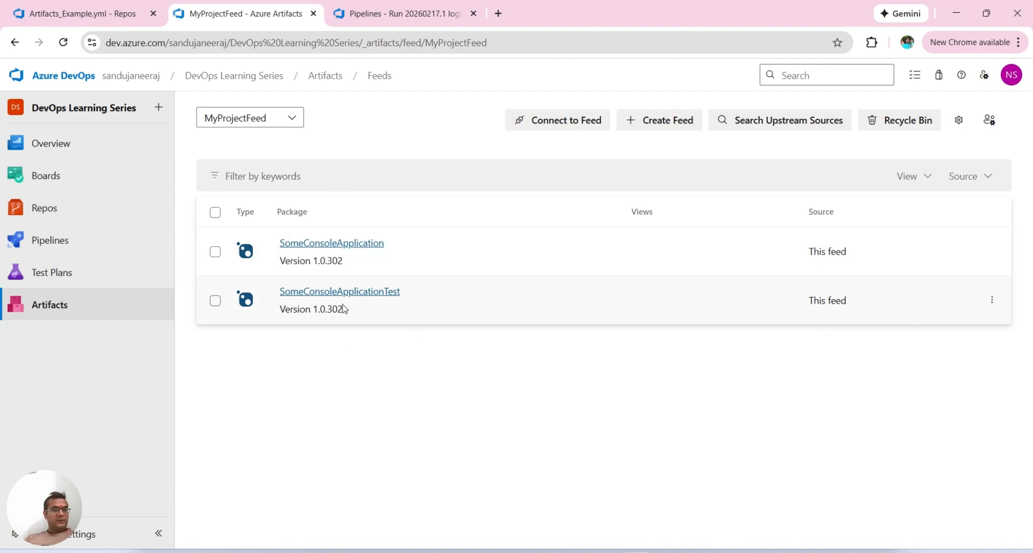
click(351, 246)
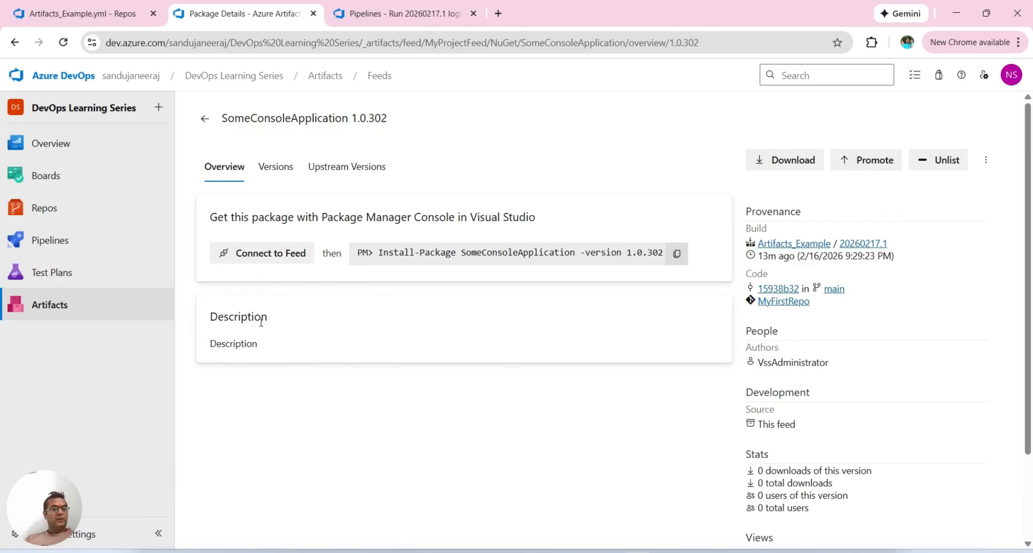
click(275, 170)
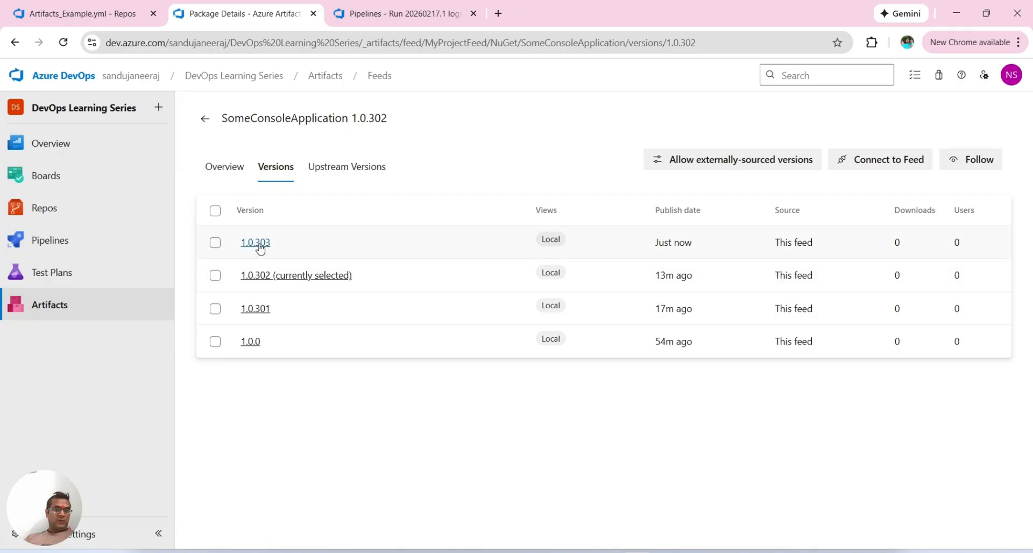
Step: Copy the Package Manager Console install command for SomeConsoleApplication version 1.0.302 and return to the package's version list
click(255, 275)
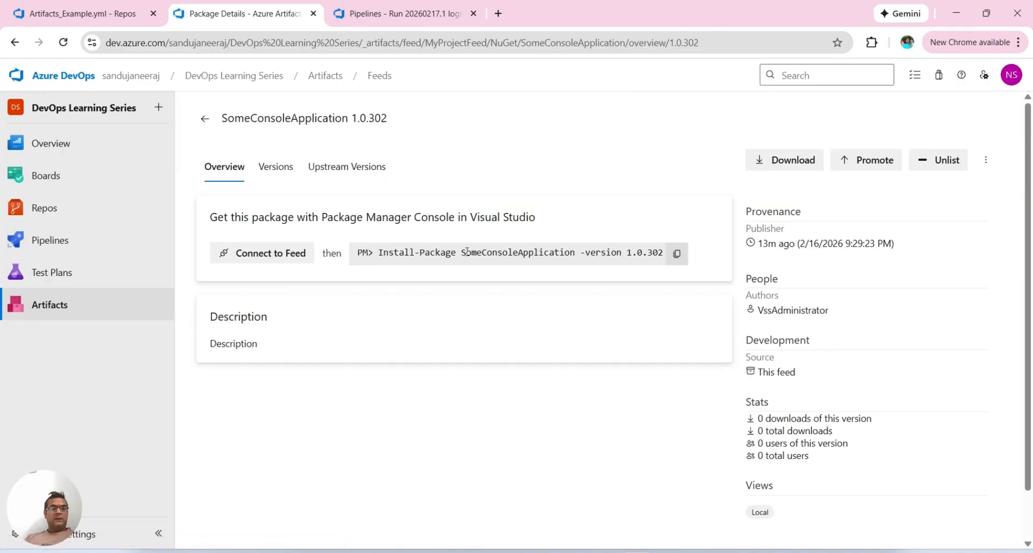
click(679, 258)
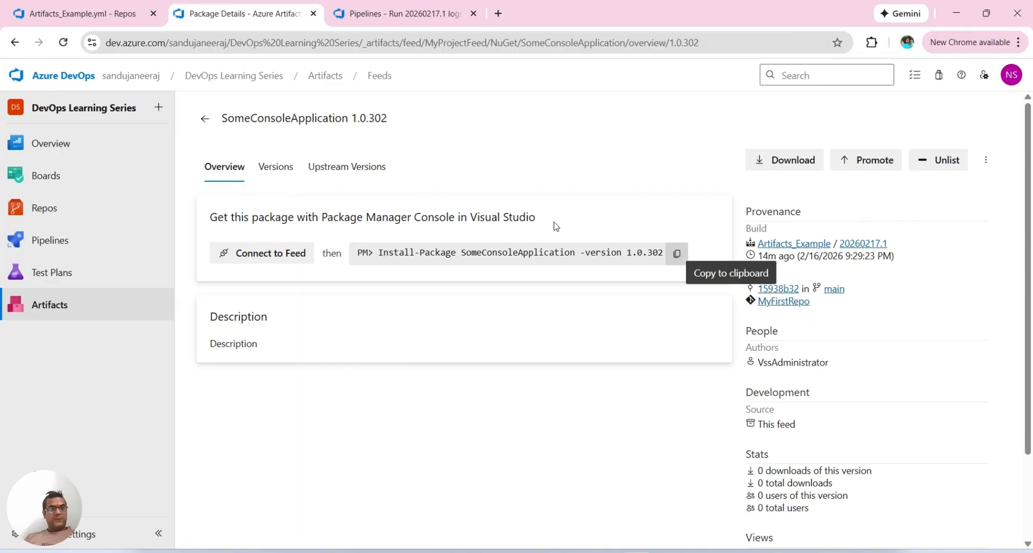
click(273, 171)
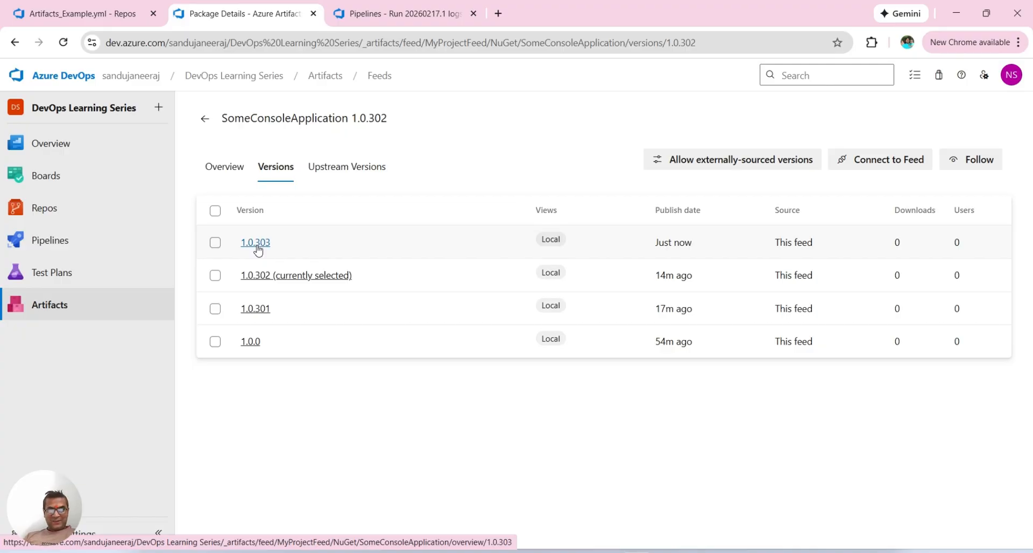
Step: Open the job of Artifacts_Example run #20260217.2 and display its Push NuGet Package to Azure Artifacts task log
click(385, 16)
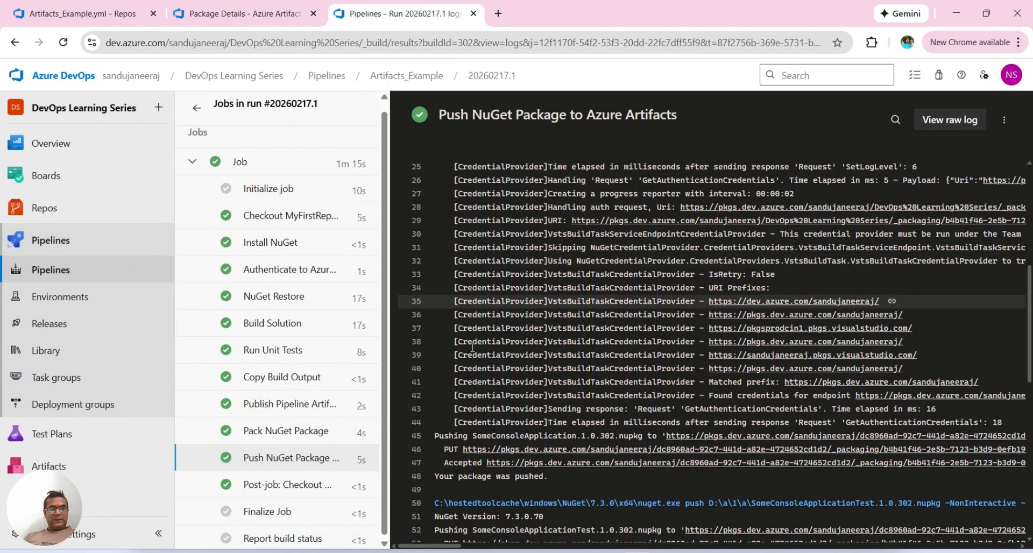
click(407, 75)
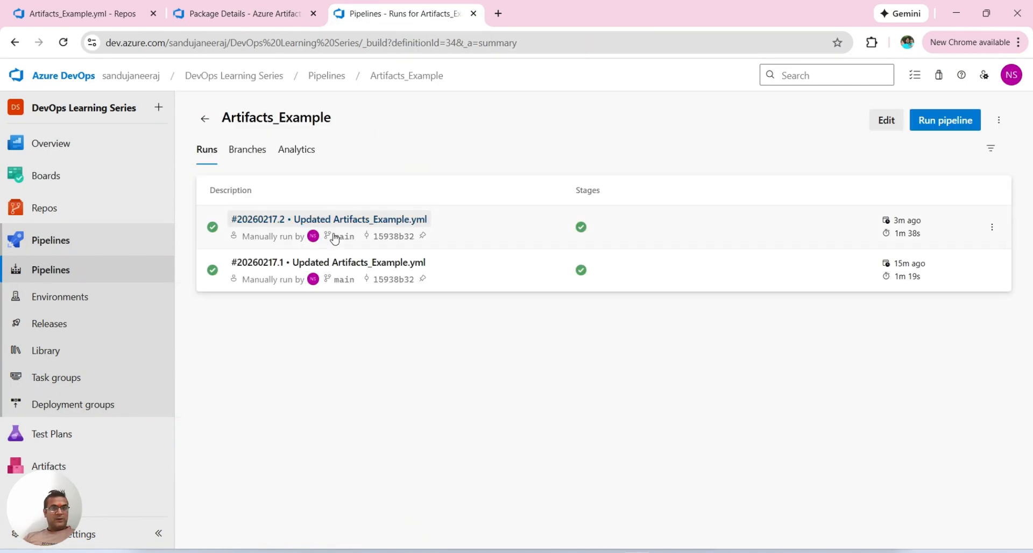
click(396, 233)
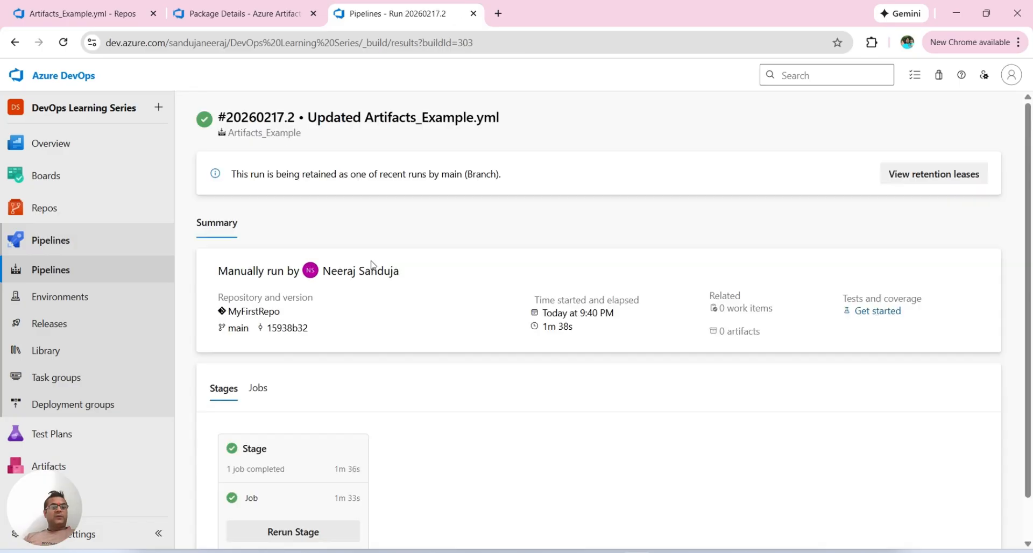
scroll(350, 420, down, 2)
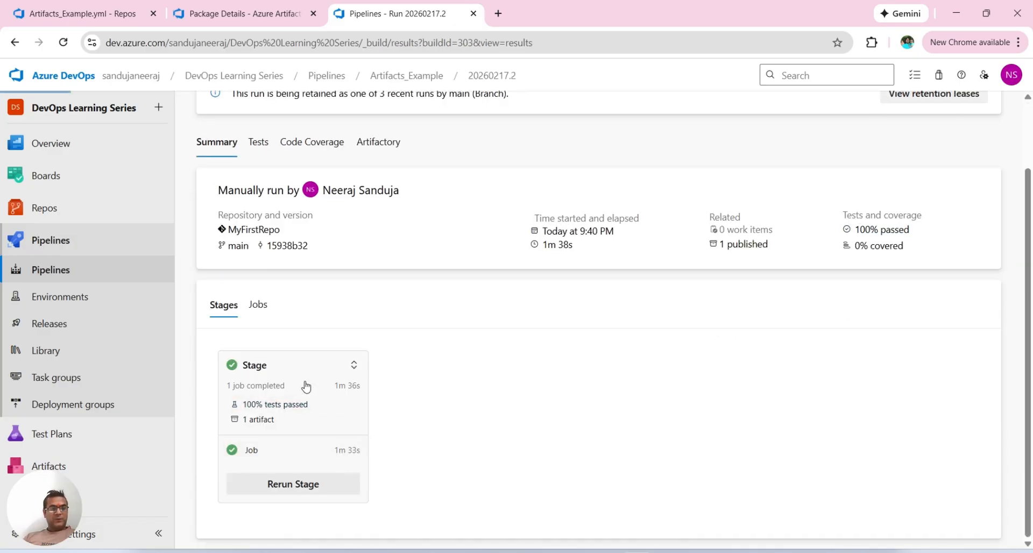
click(293, 365)
scroll(323, 446, down, 1)
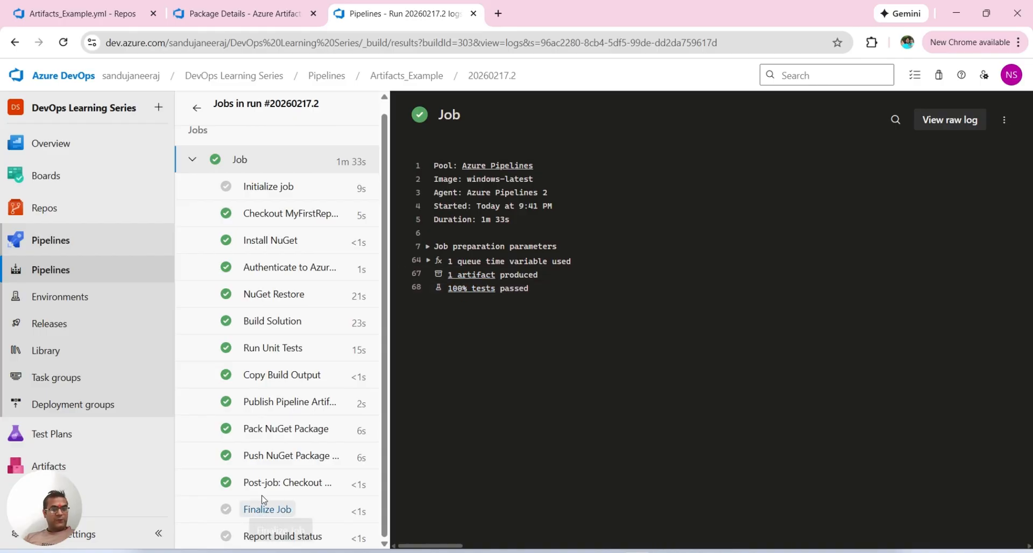
click(270, 459)
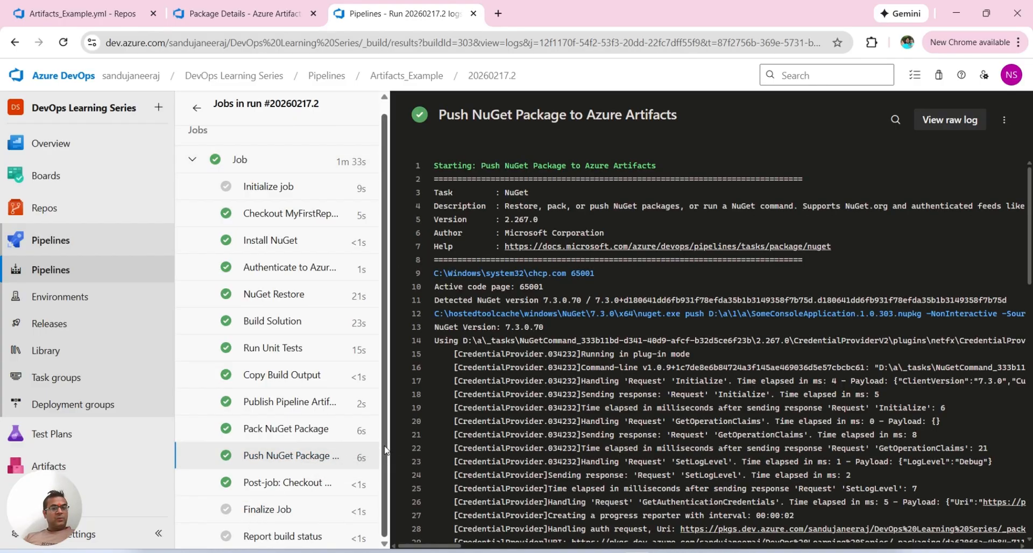